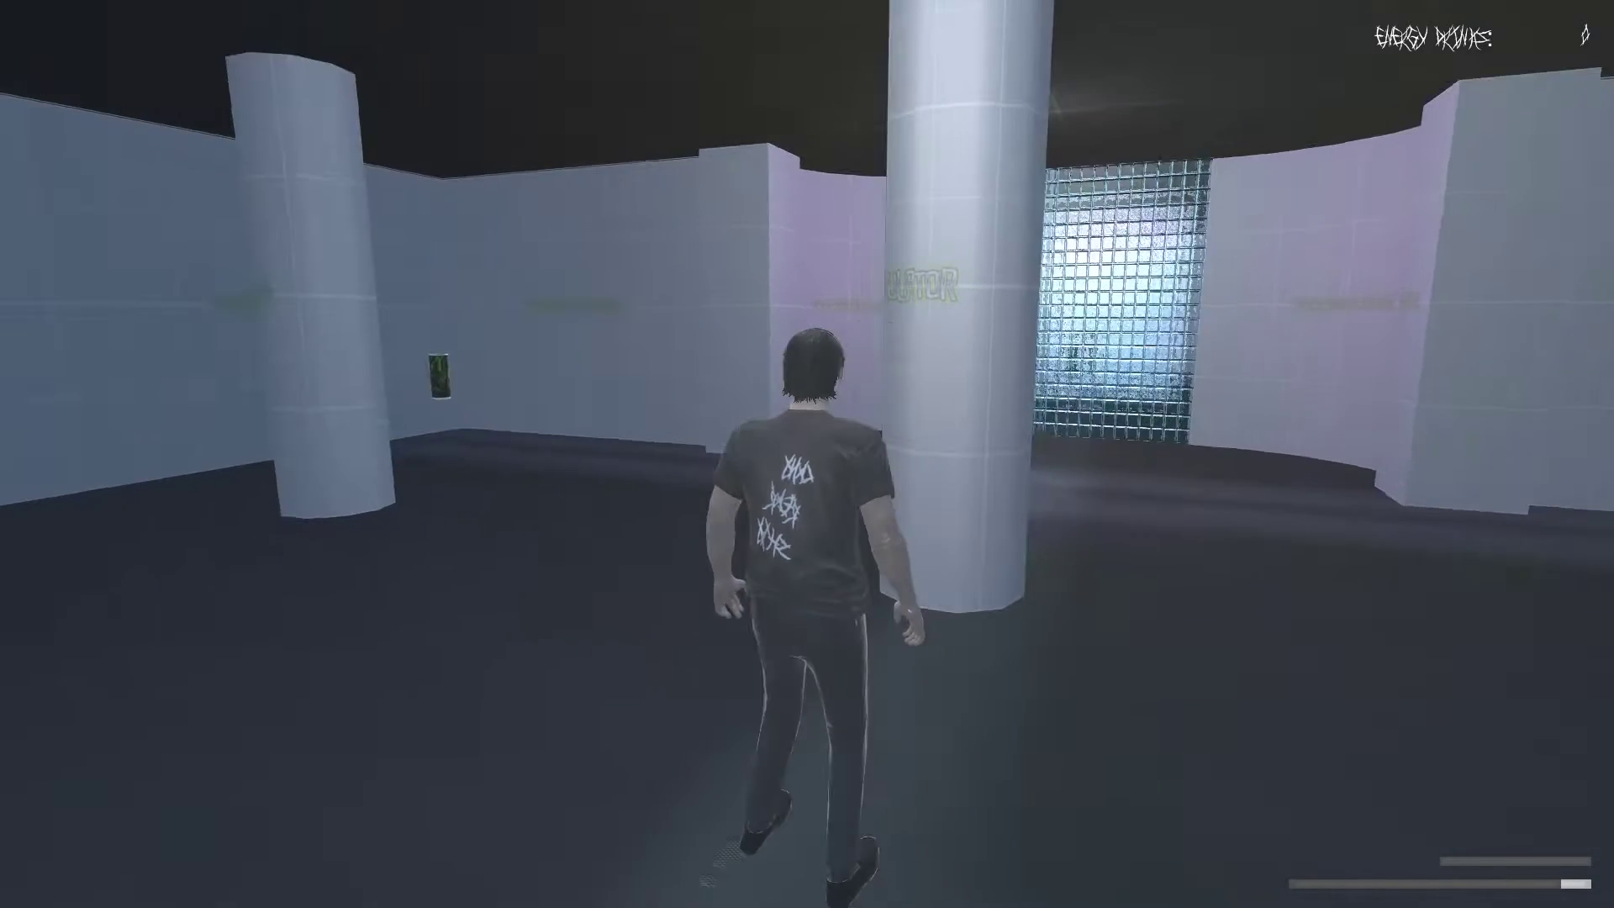
- Set the game's resolution to Windowed in the pause menu's Settings
key("Escape")
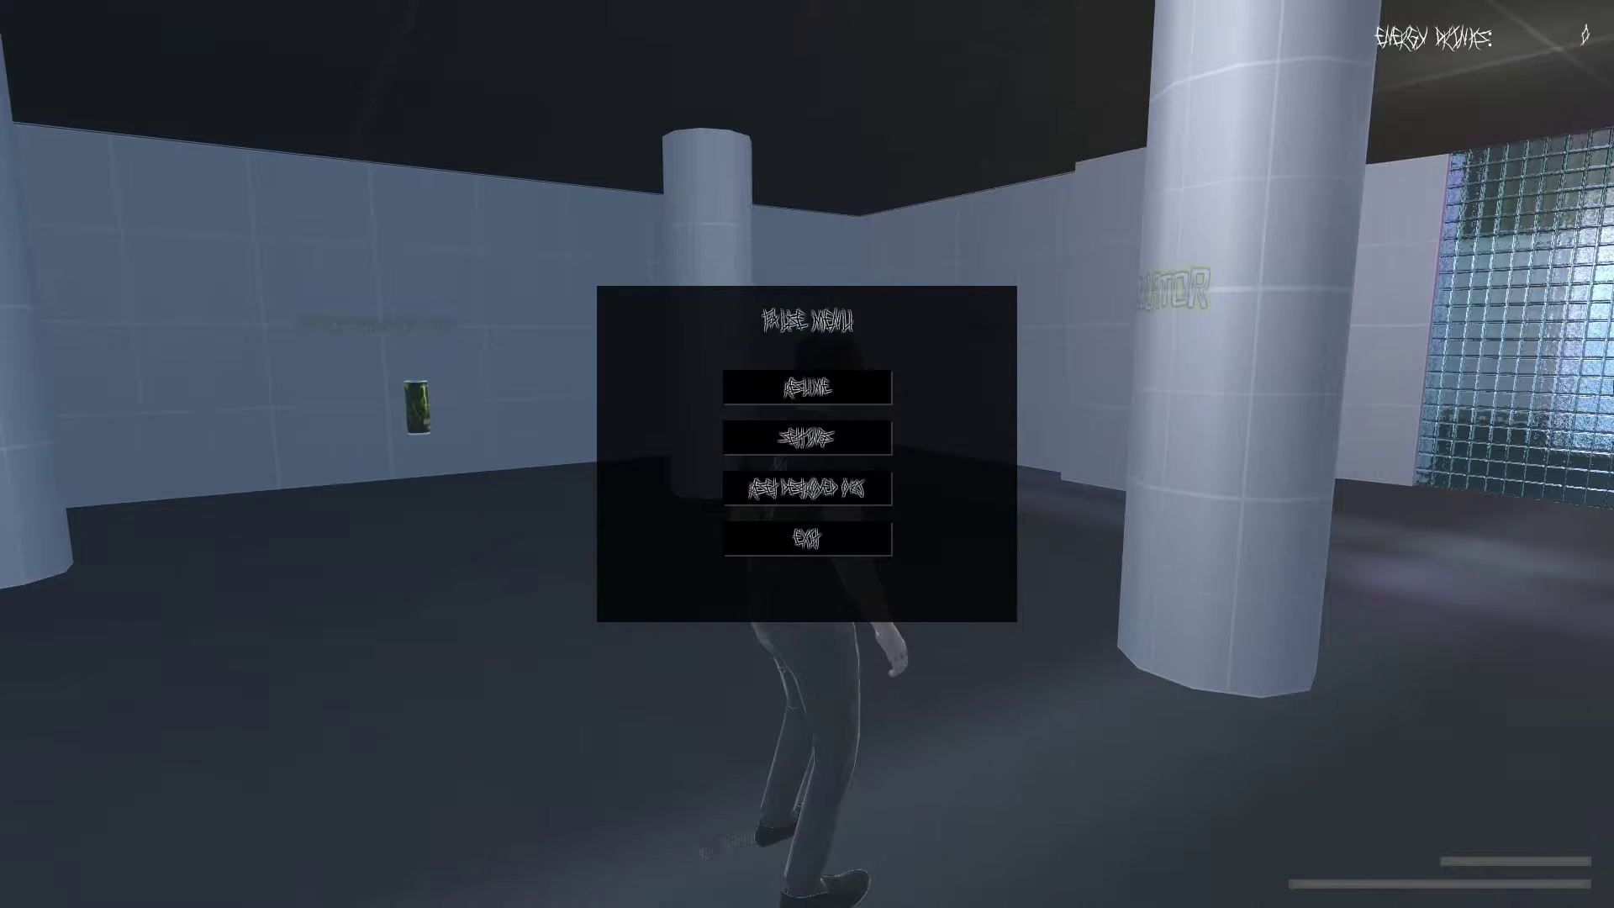
left_click(795, 440)
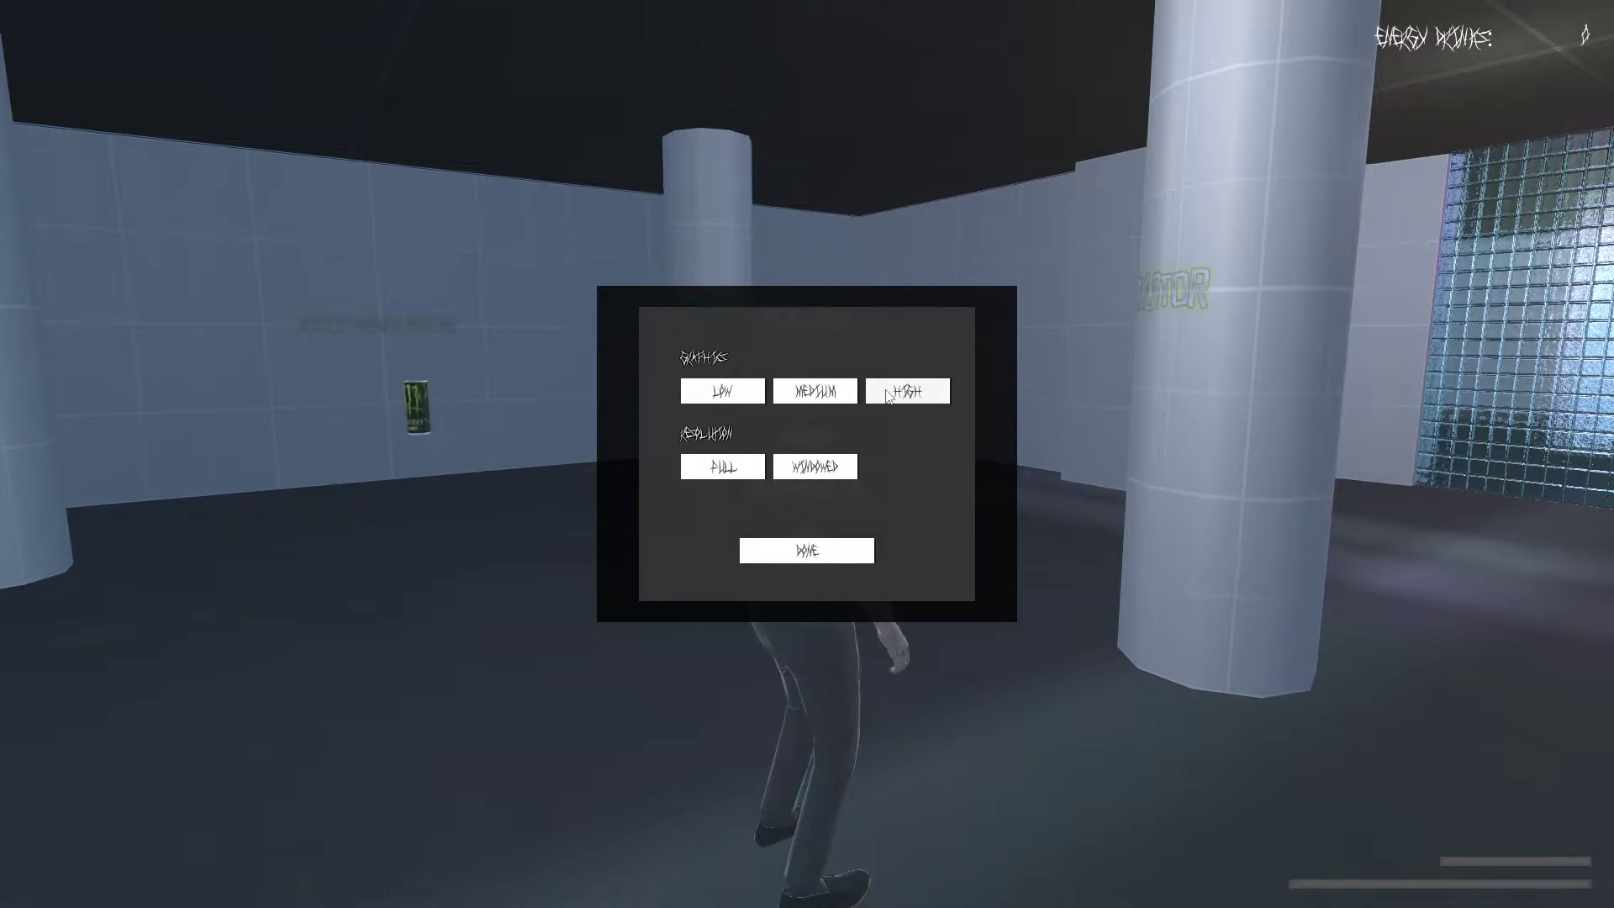
left_click(790, 473)
left_click(806, 551)
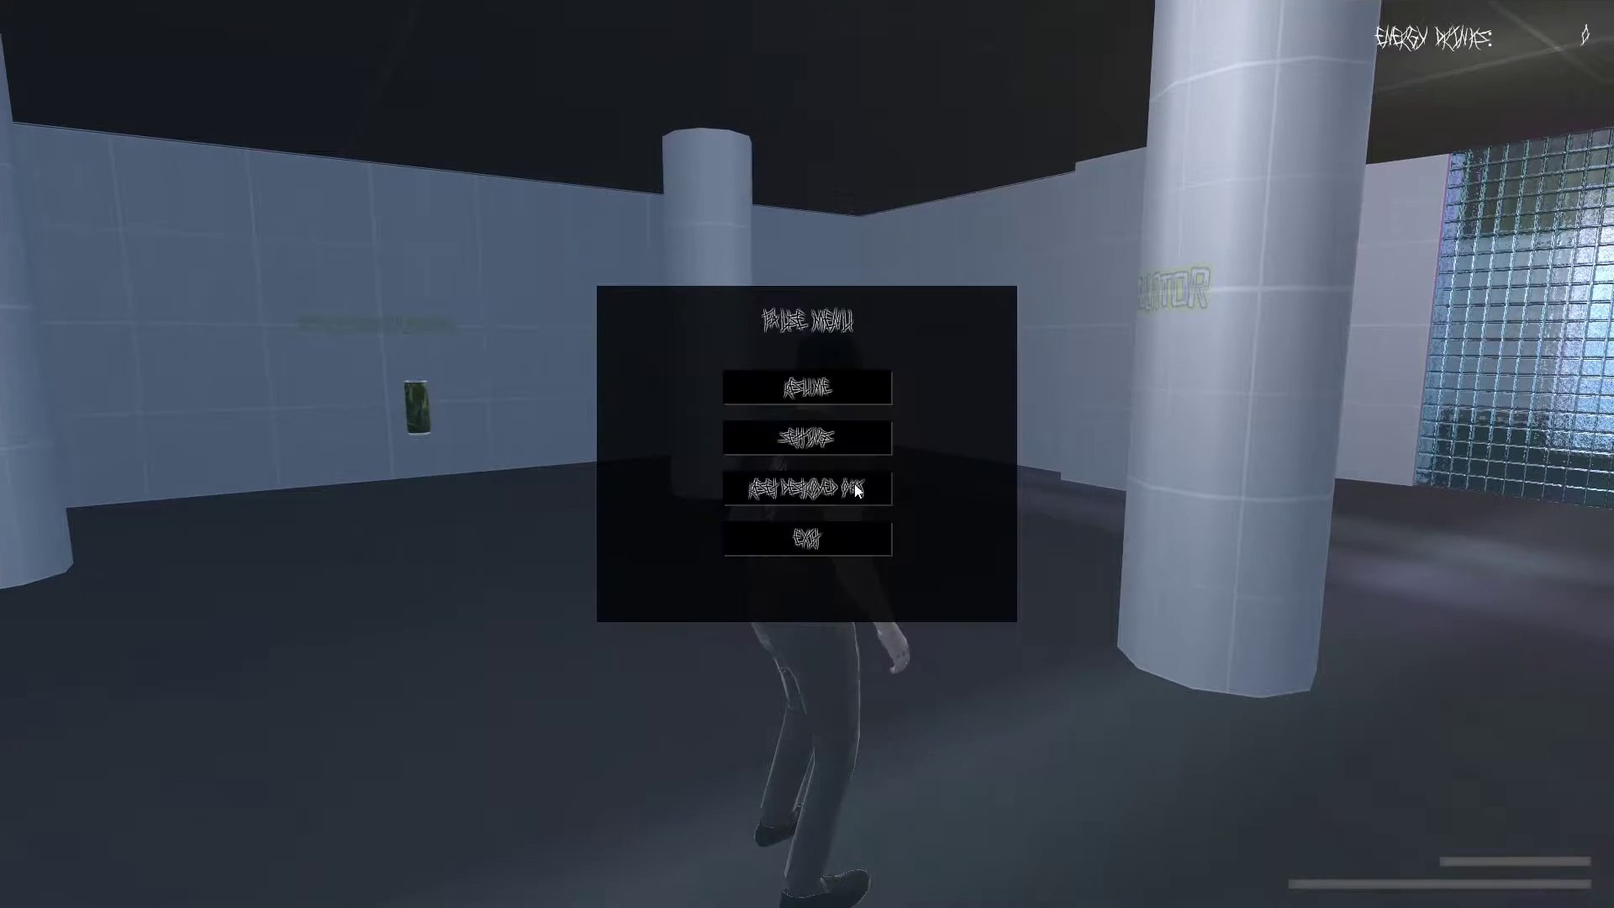
- Resume and run around the pillar, glass-tile wall and chain-link structure grabbing energy drinks
left_click(802, 384)
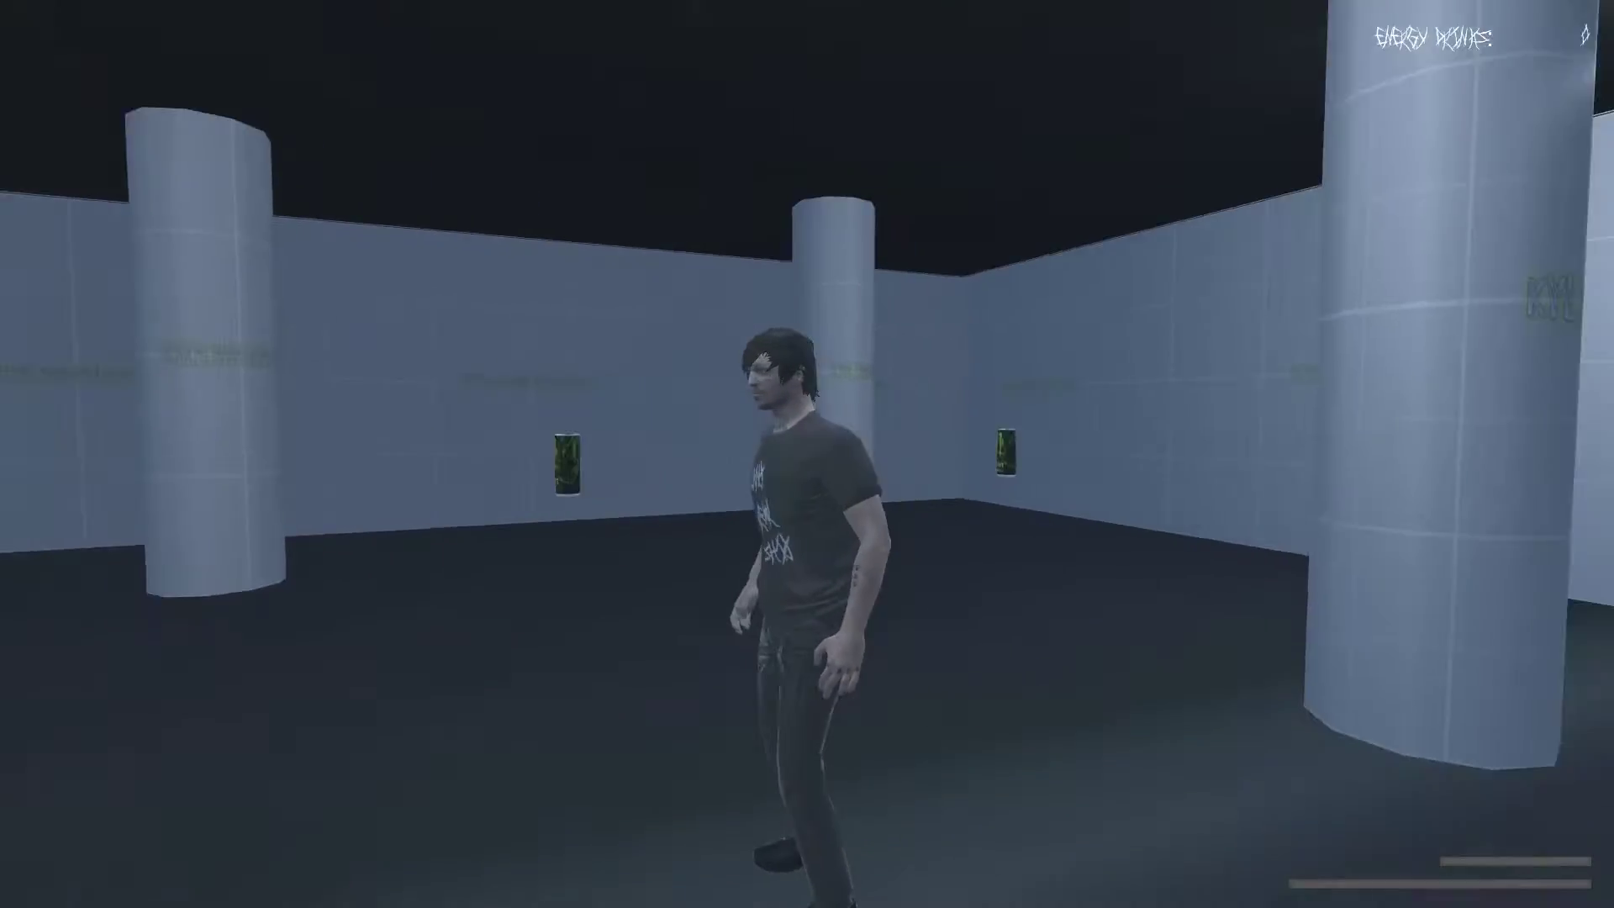
key("w")
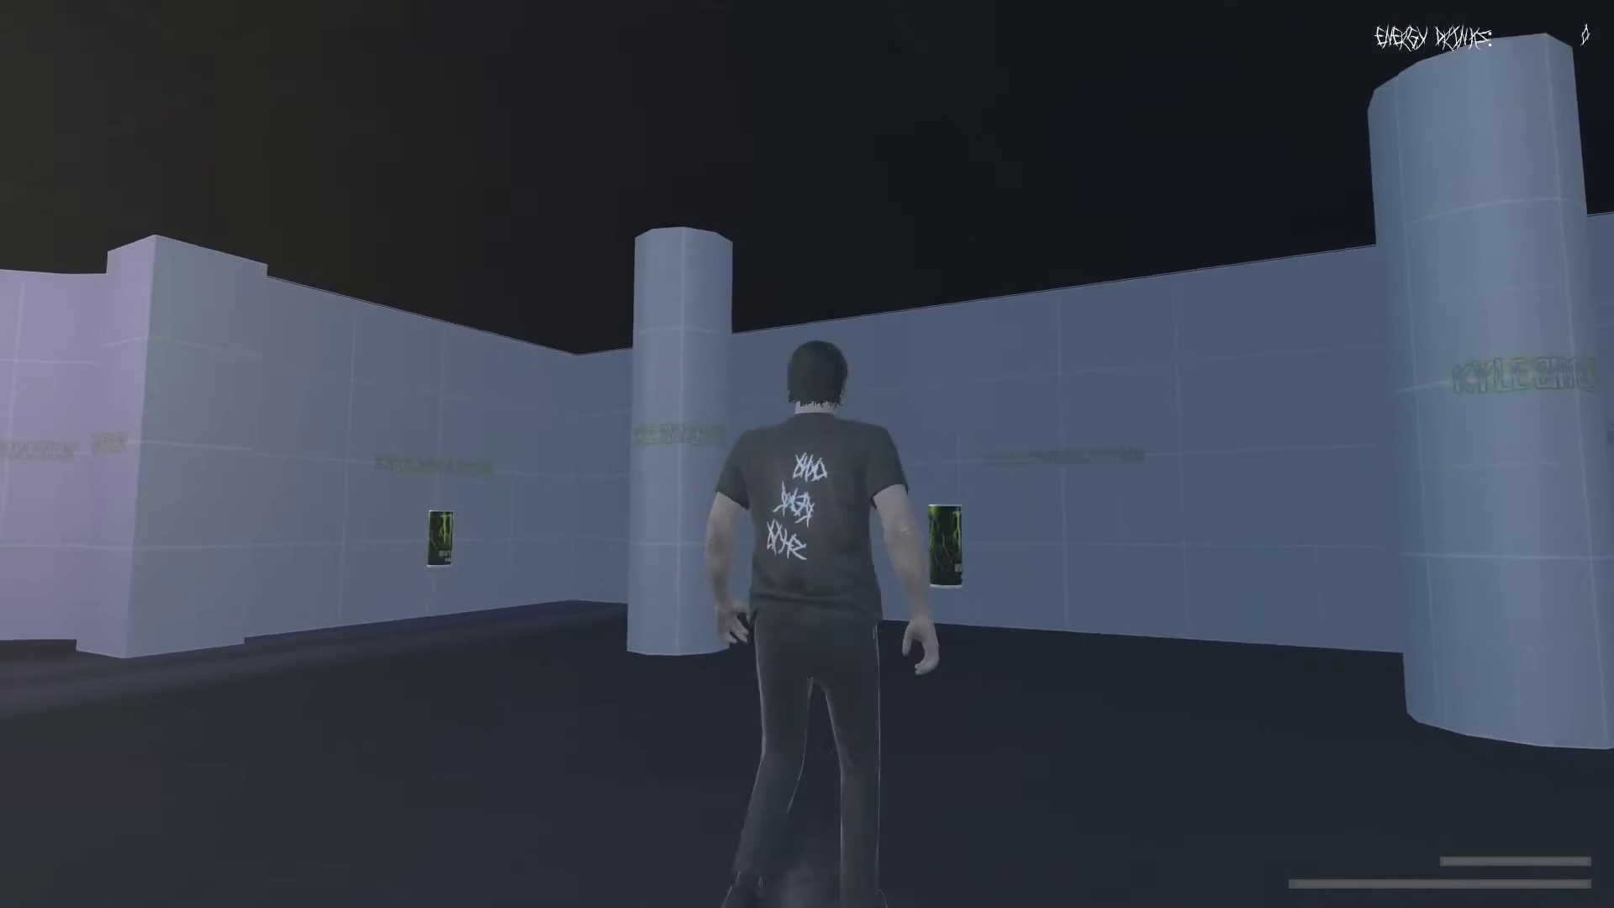
key("w")
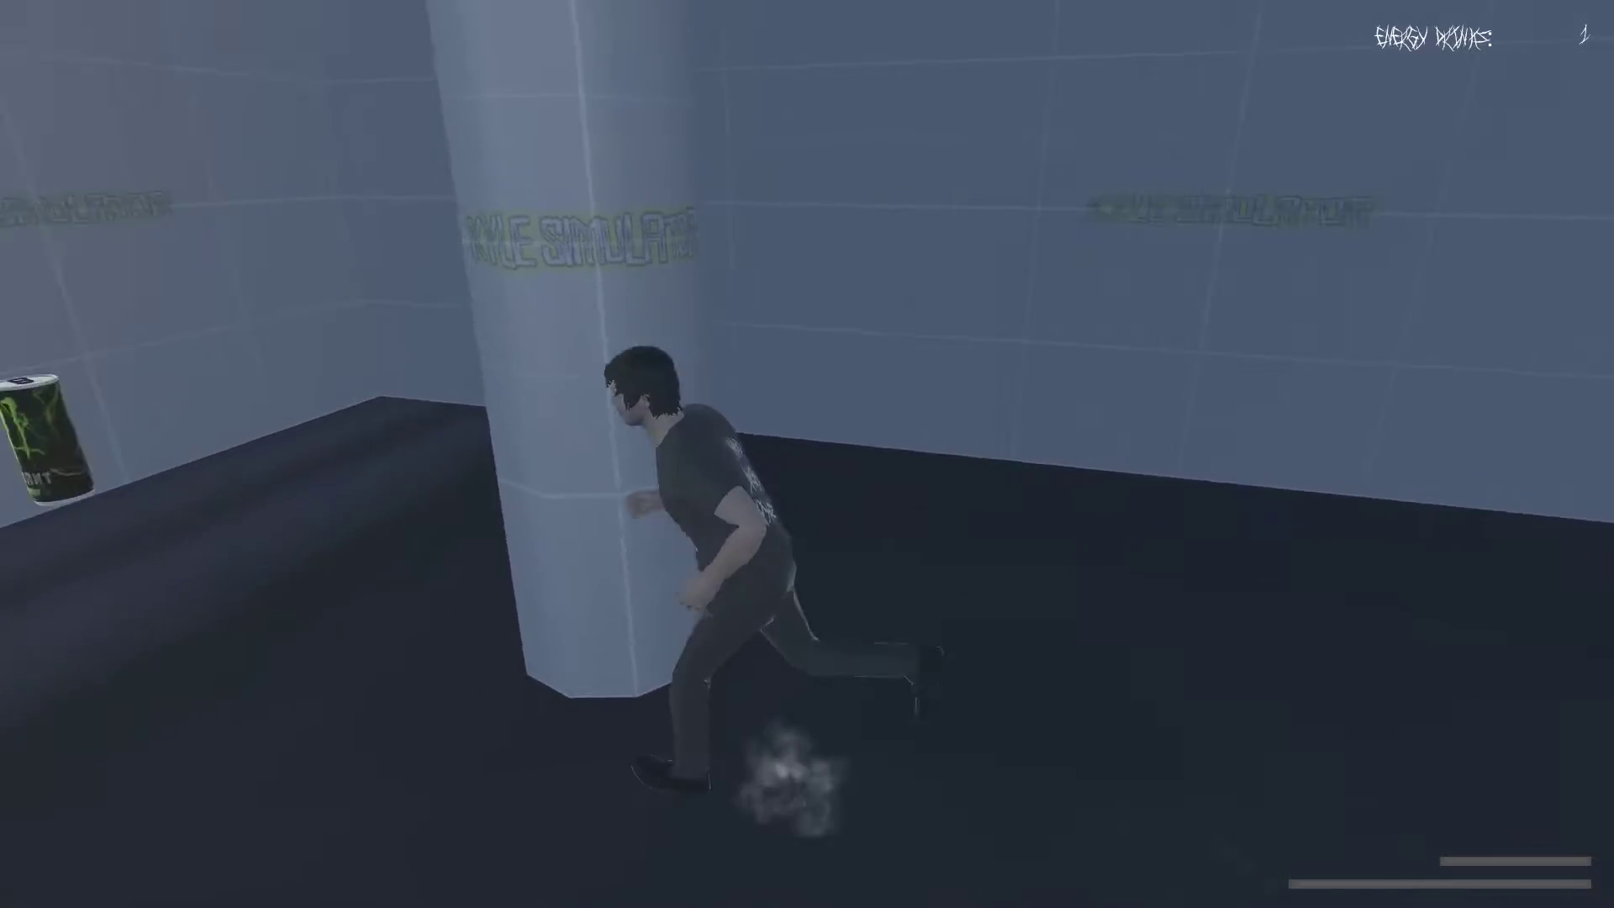
key("w")
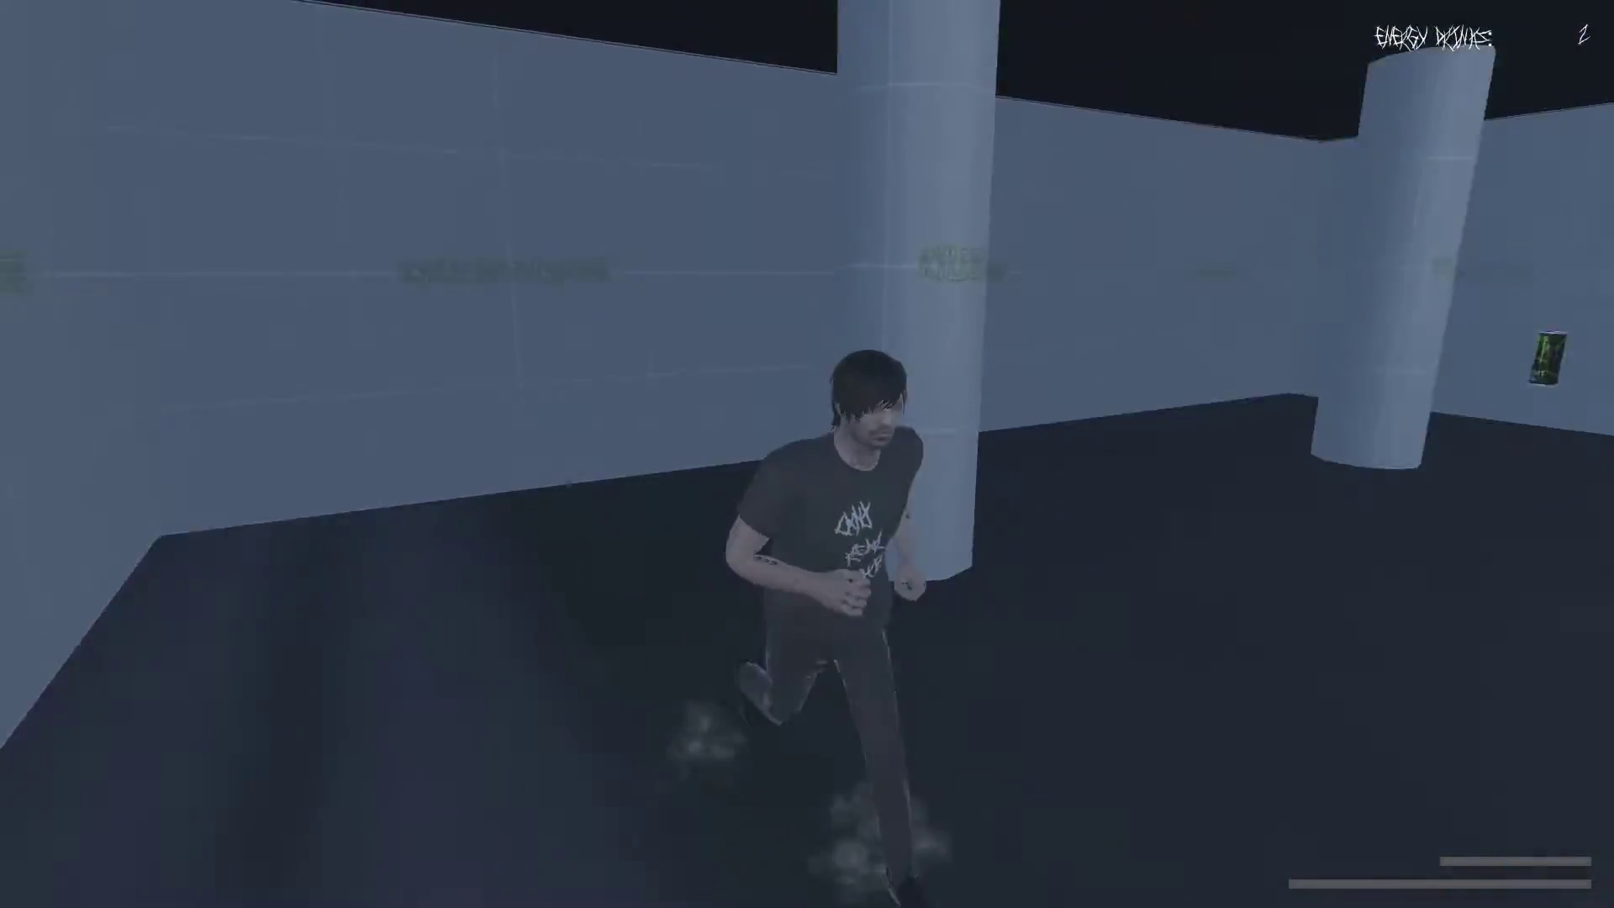
key("w")
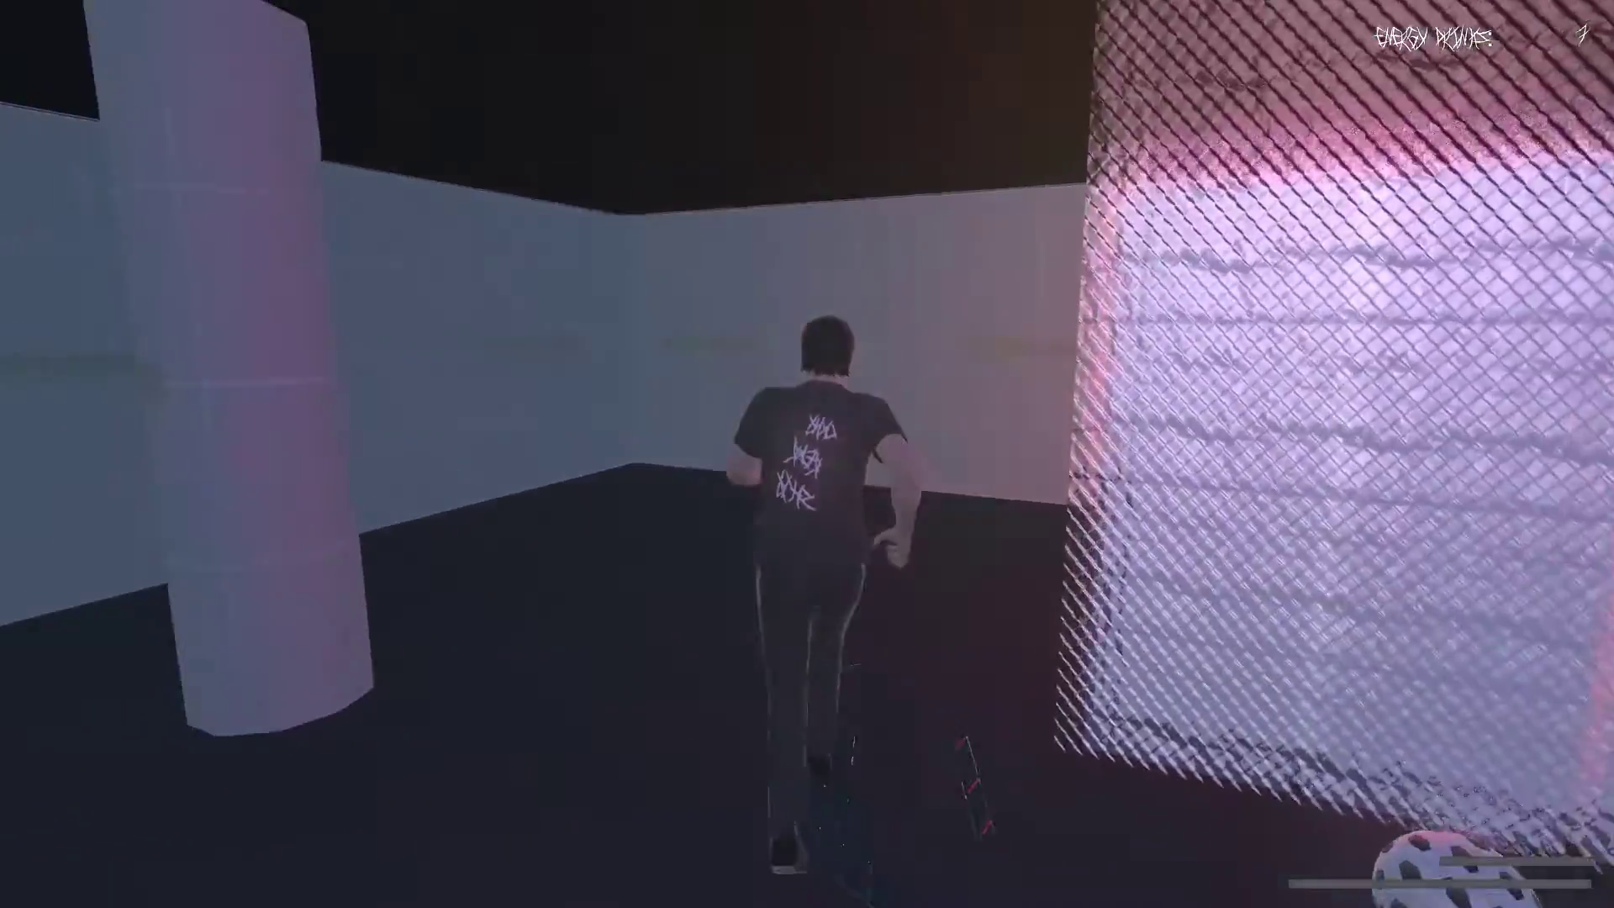
key("w")
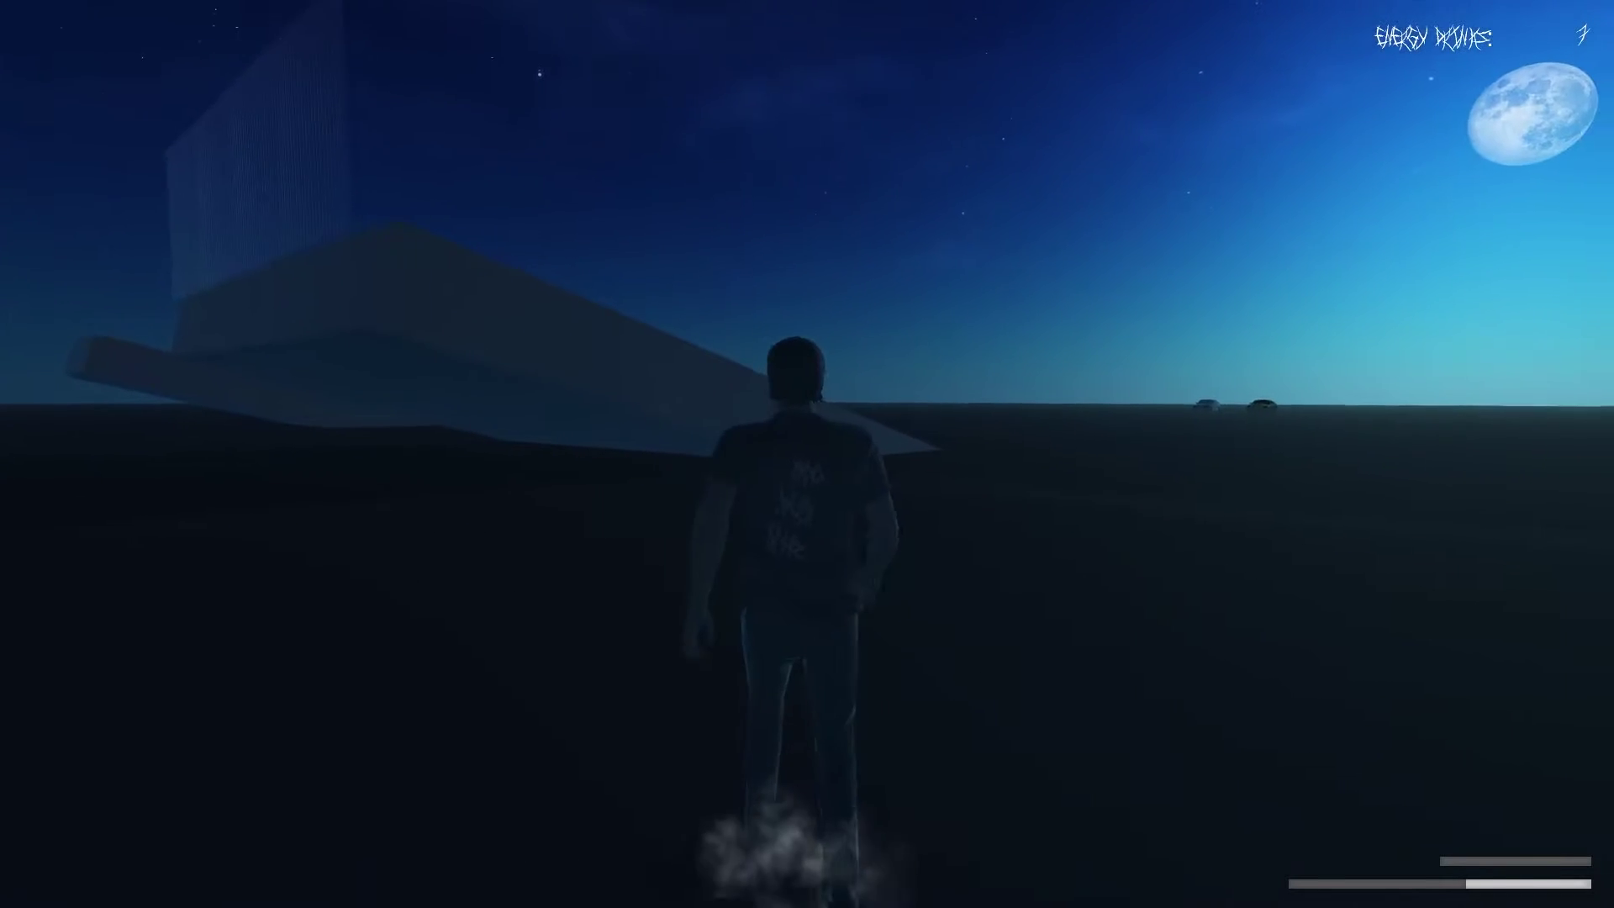
- Bring up the Steam overlay over the game with Shift+Tab
key("shift+Tab")
key("shift+Tab")
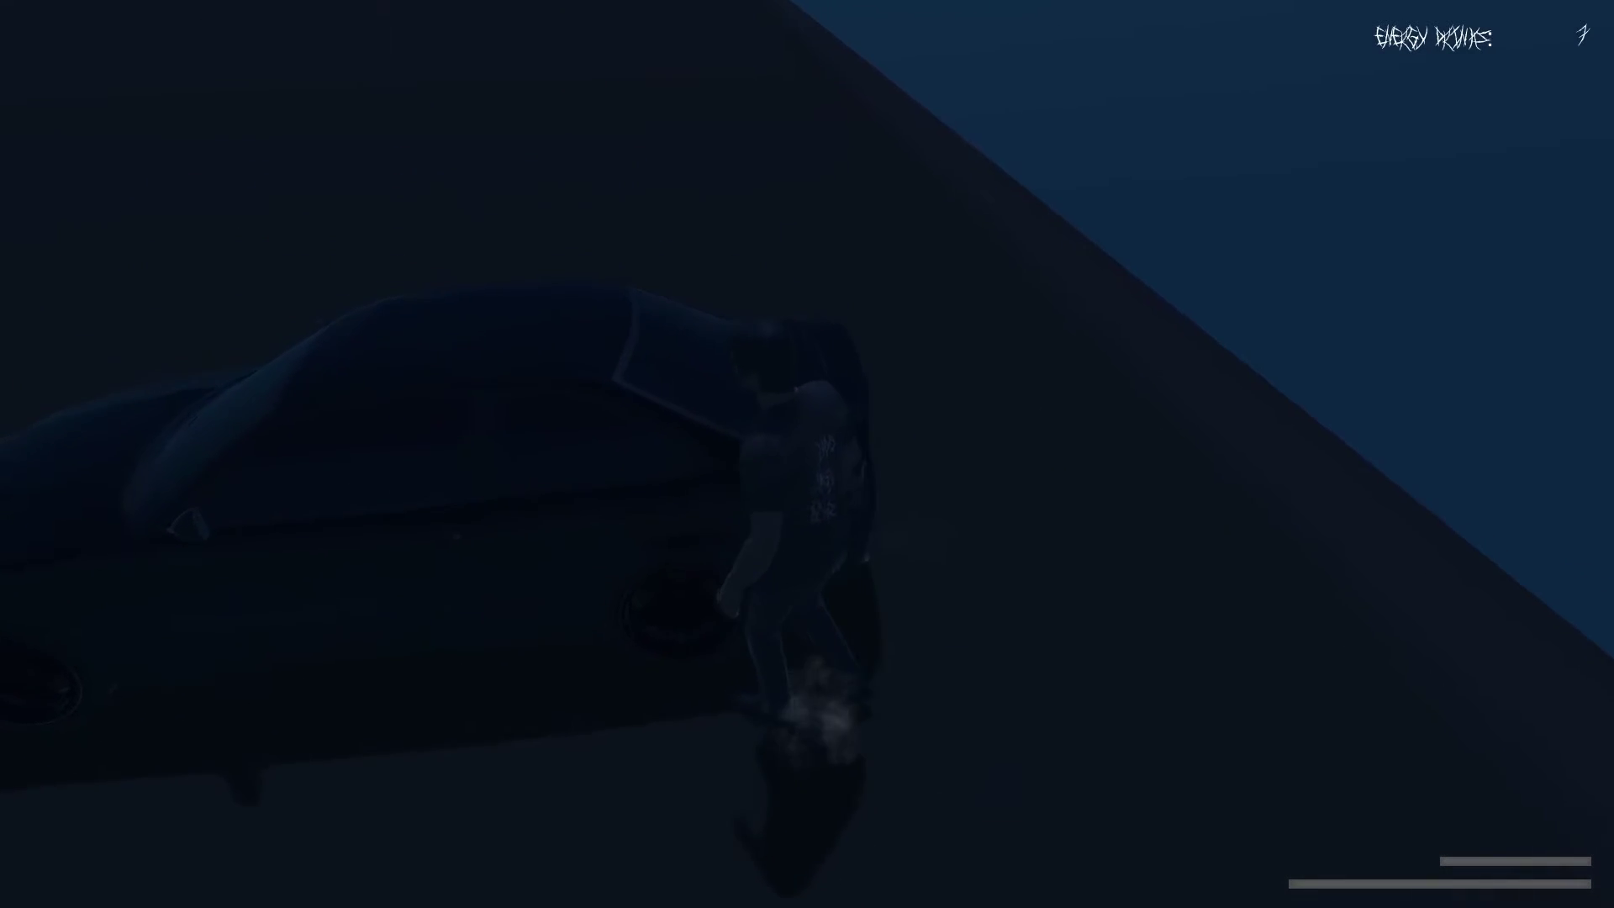
- Get into the parked car to drive it
key("f")
- Take control of the car and drive it forward toward the building's red wall
key("Return")
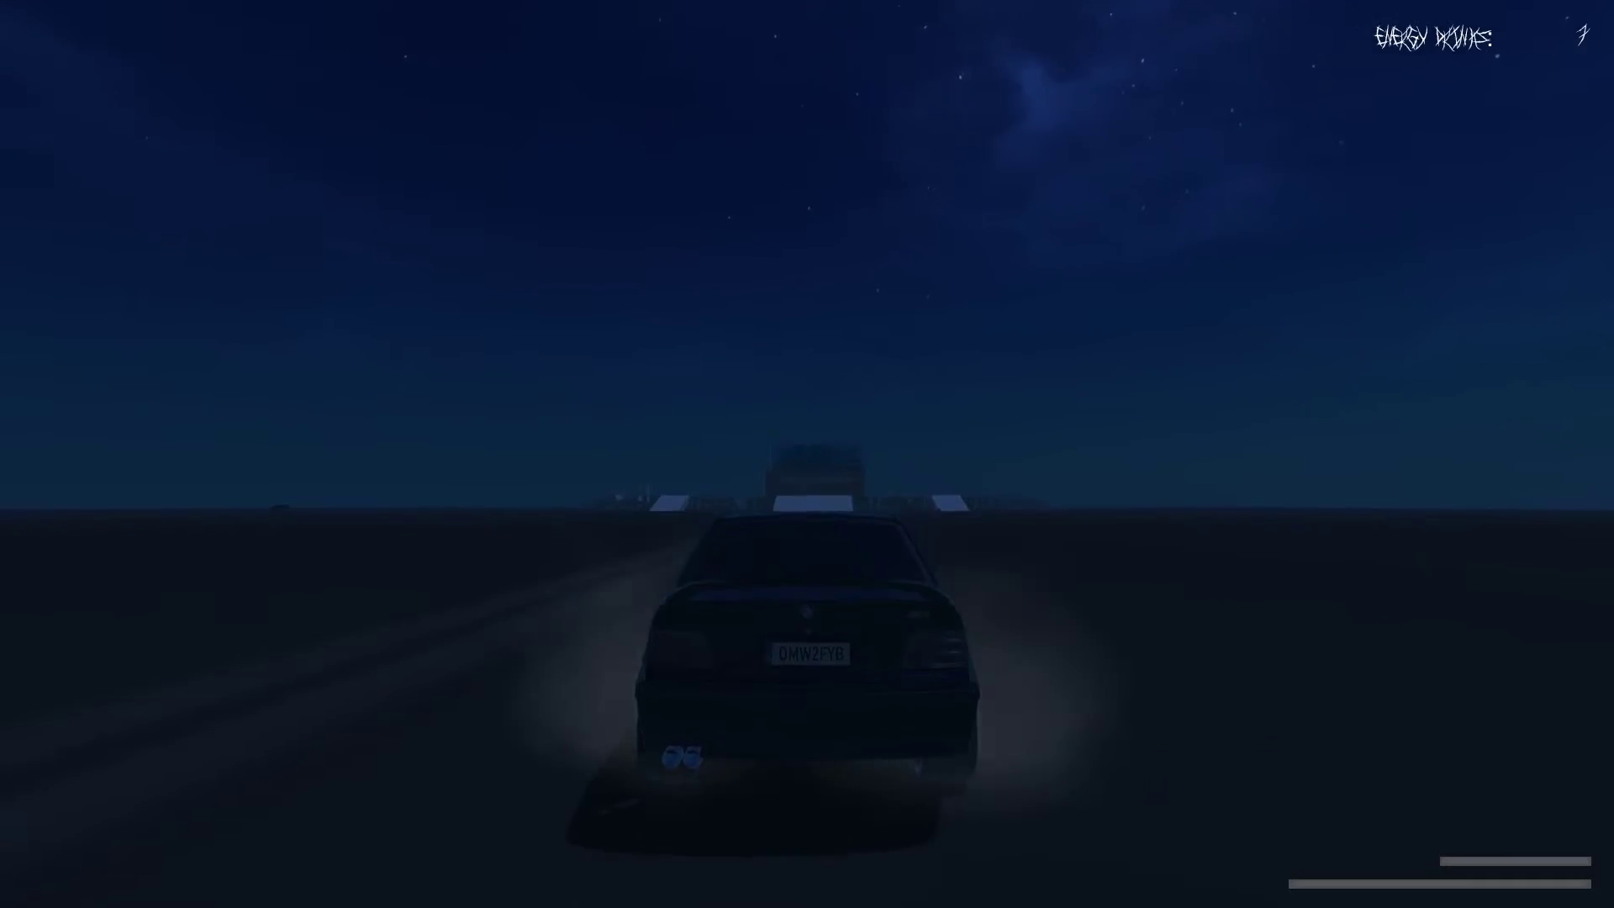
key("w")
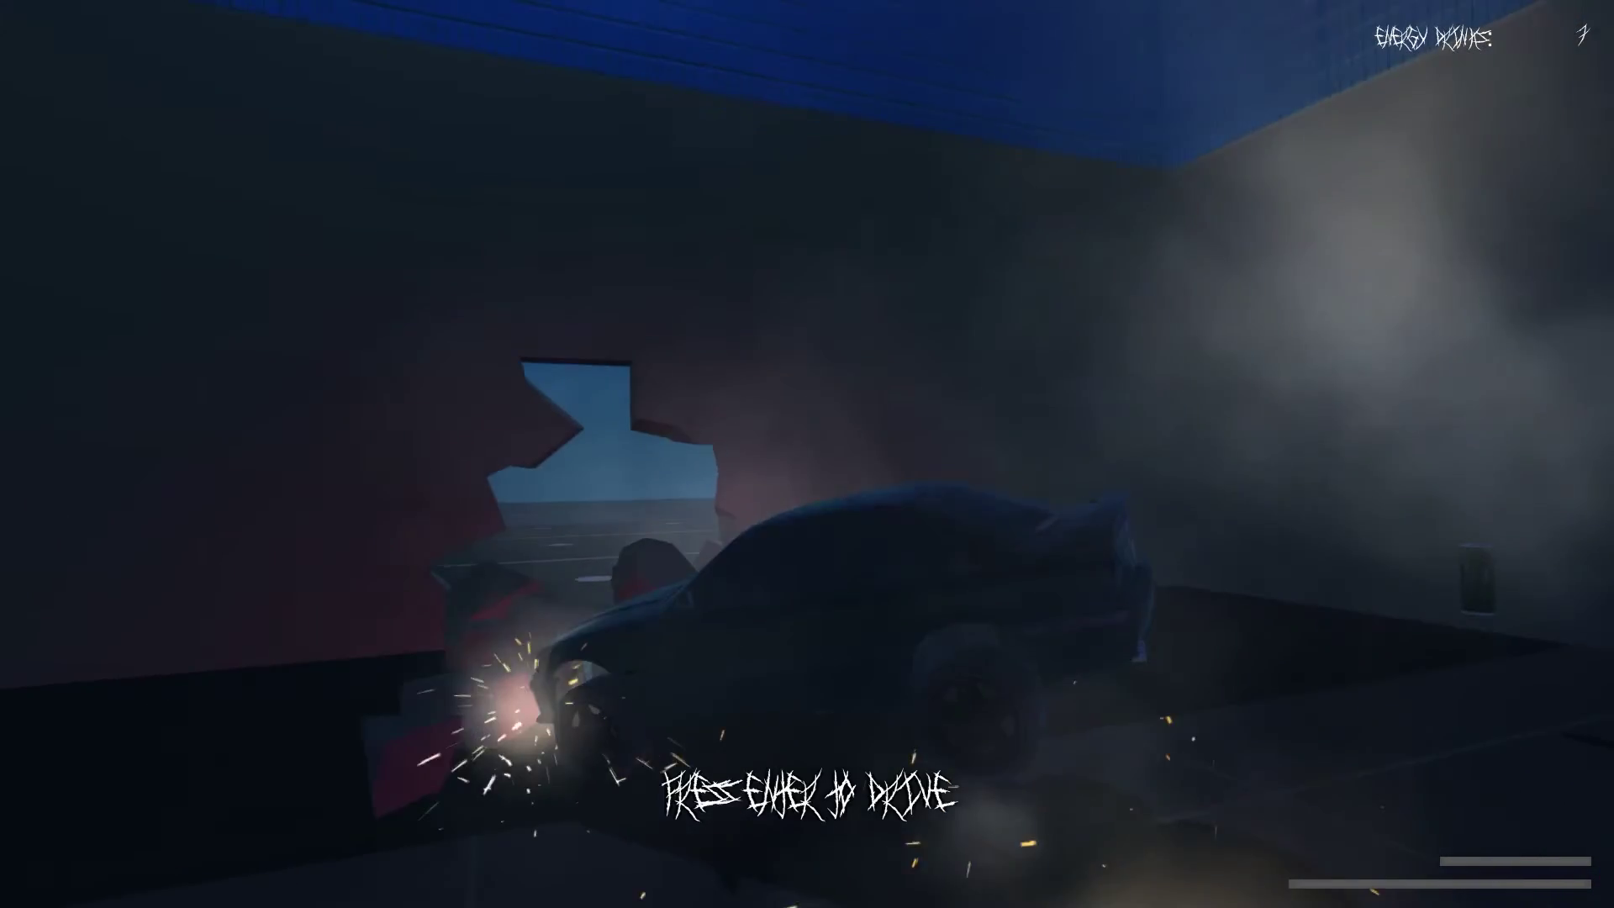
- Leave the car and walk along the walls to the drinks in the wall holes
key("Return")
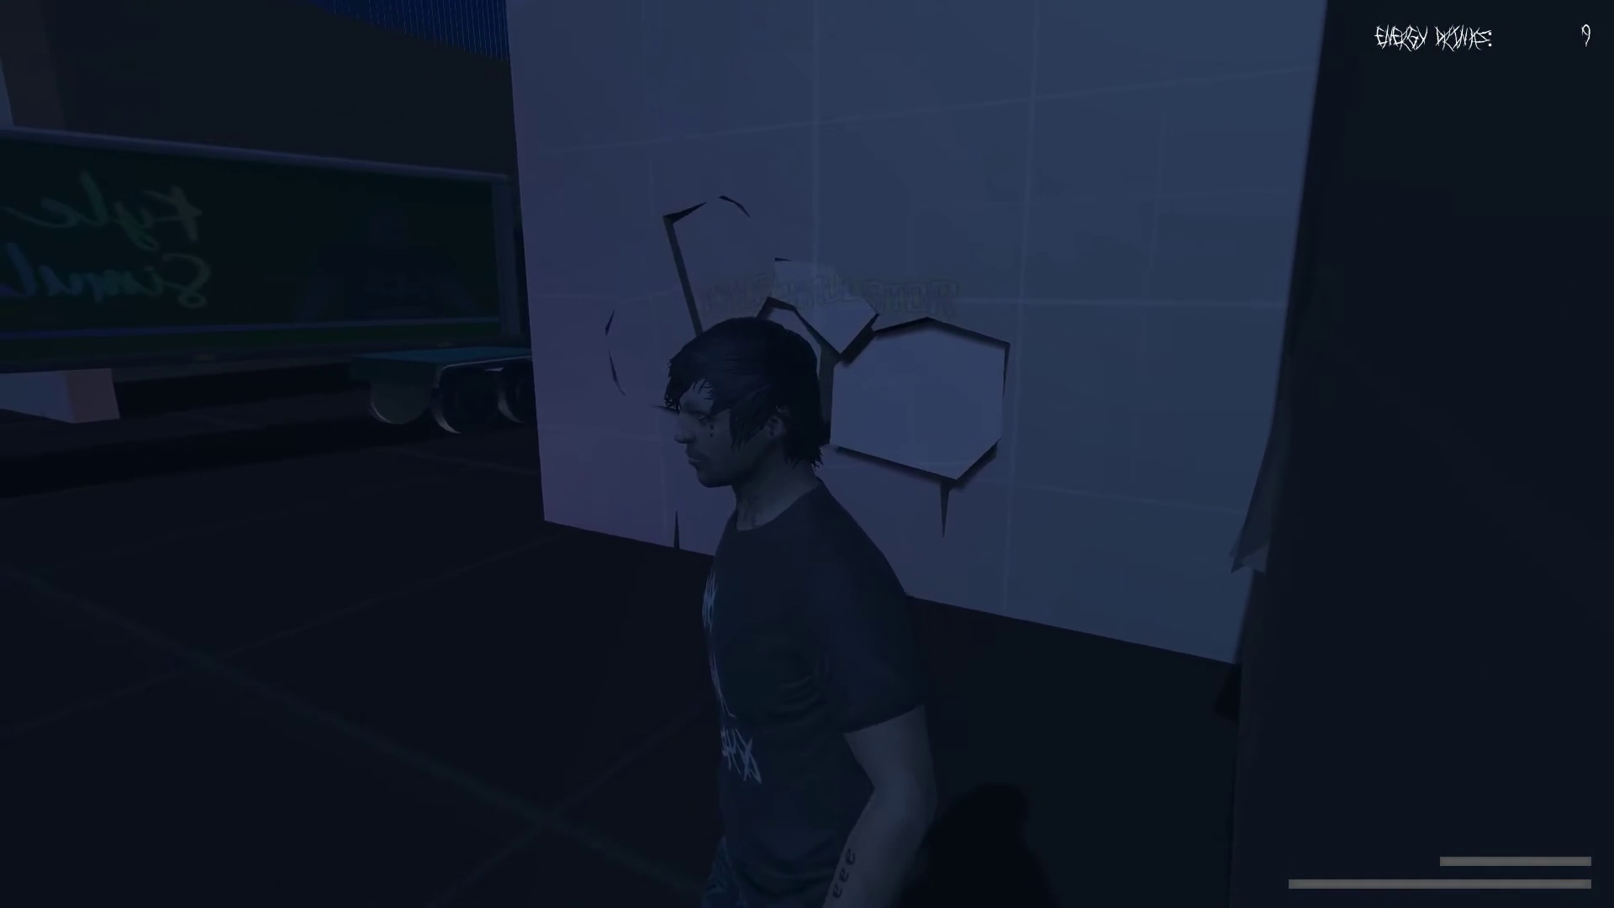
key("w")
key("w")
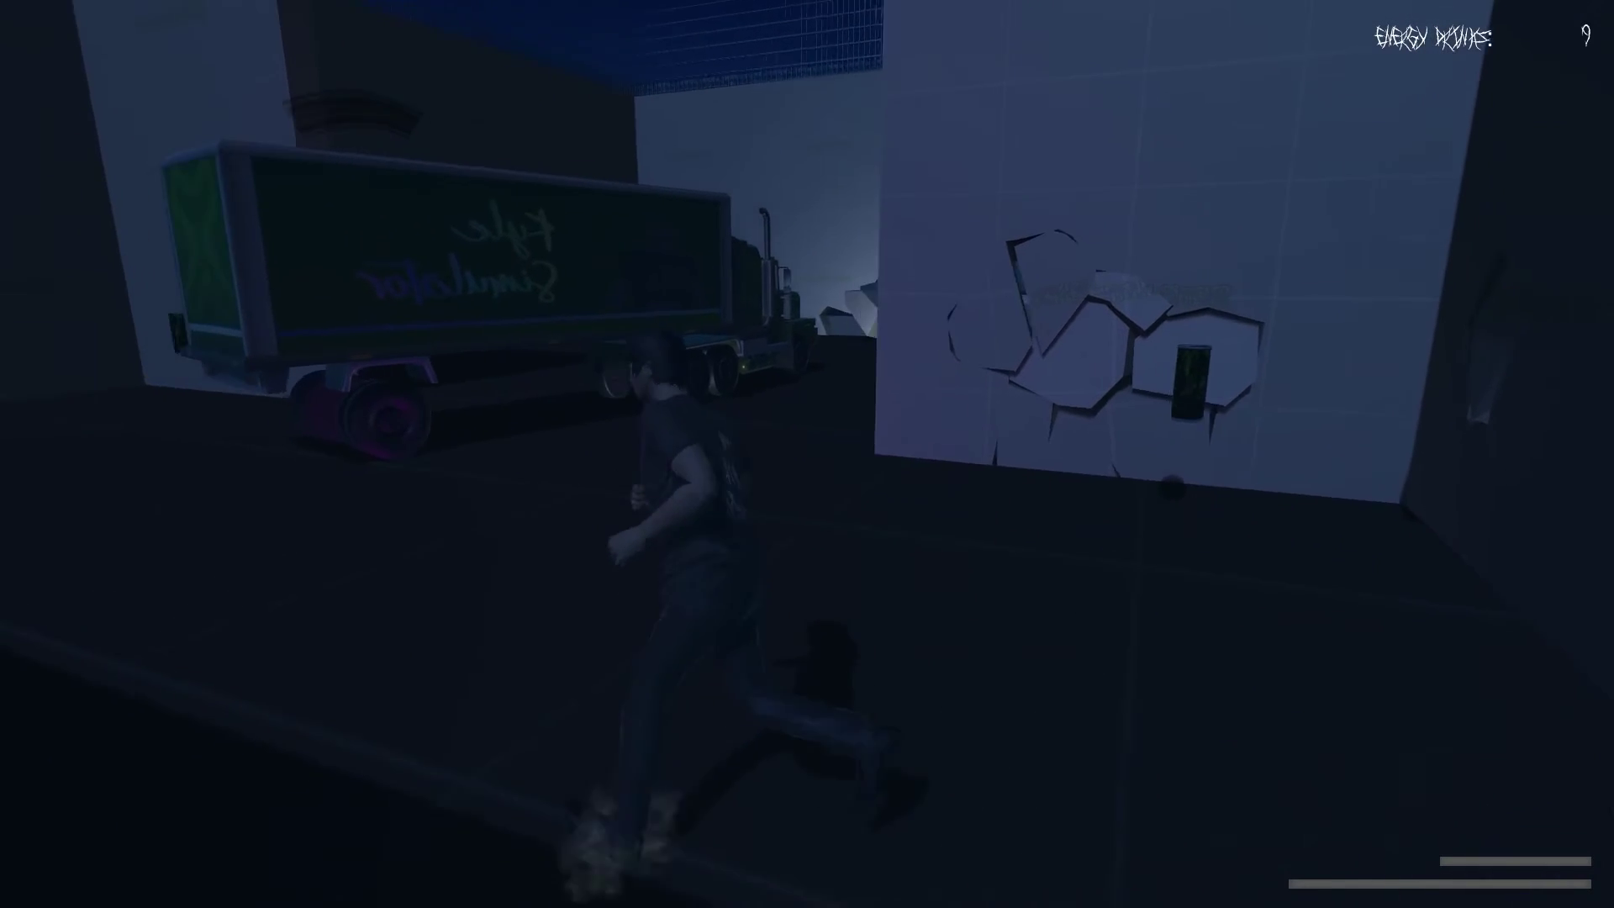
key("w")
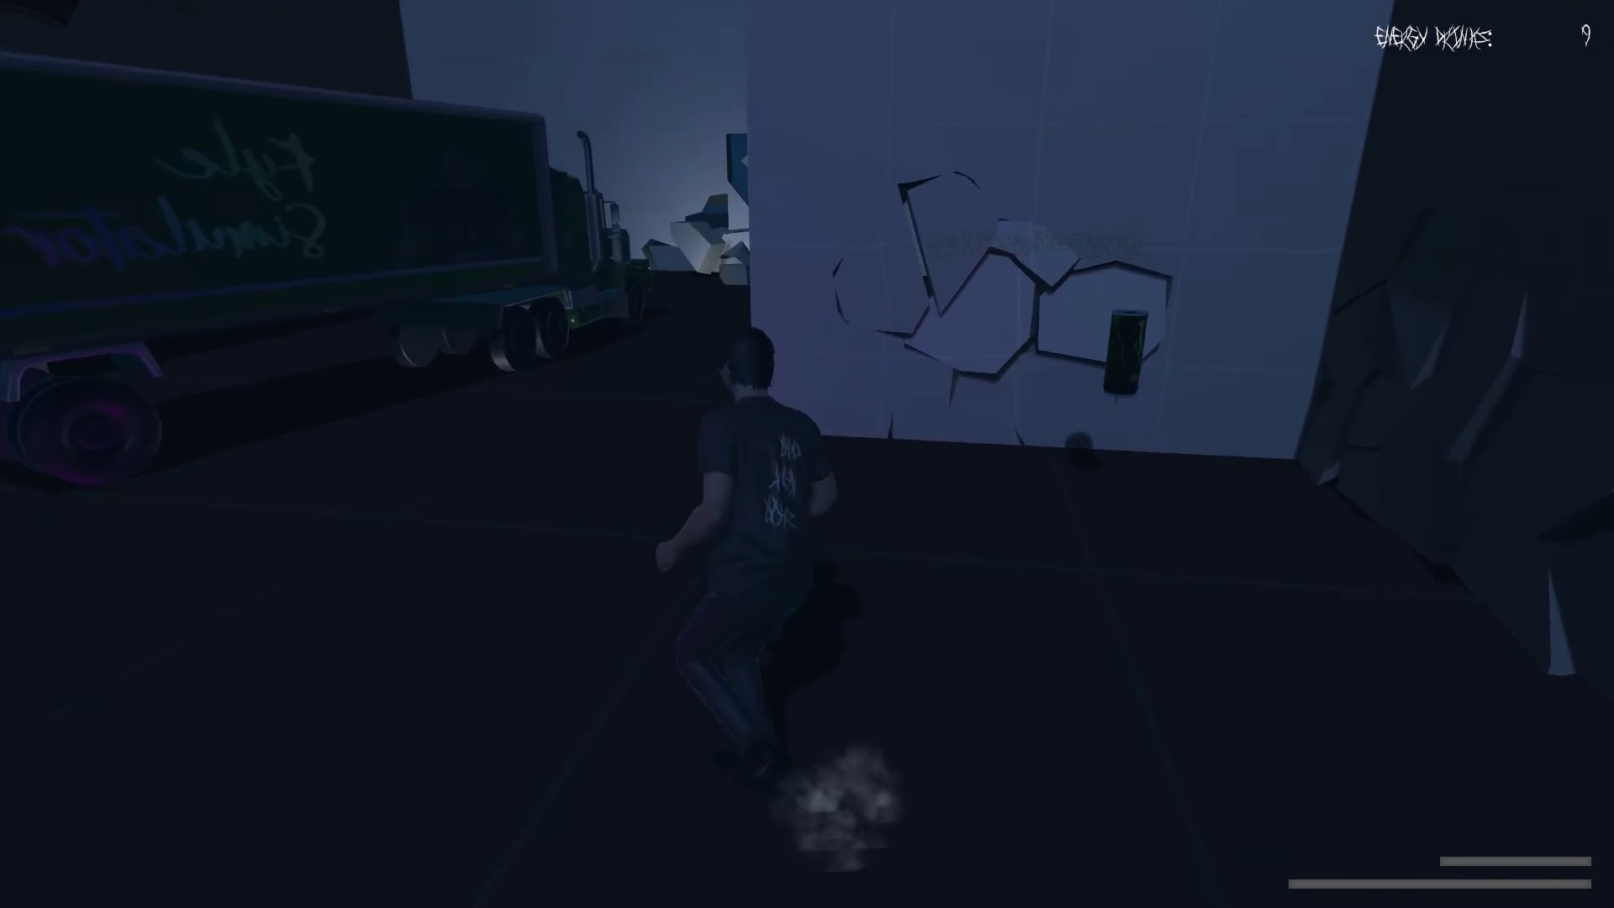
key("w")
key("w")
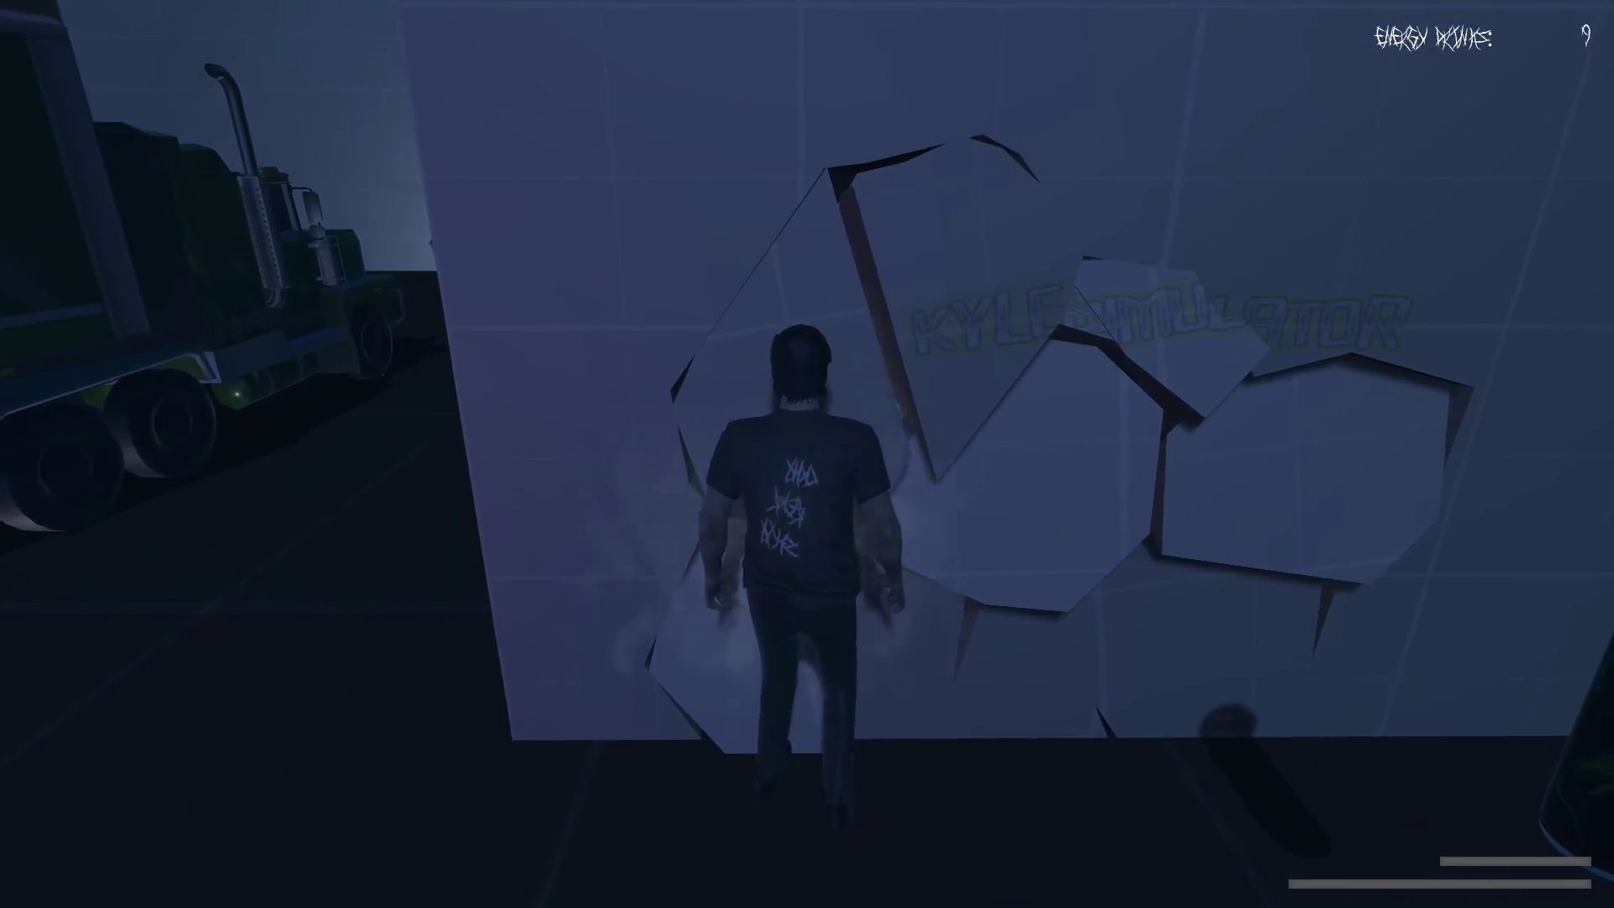
key("w")
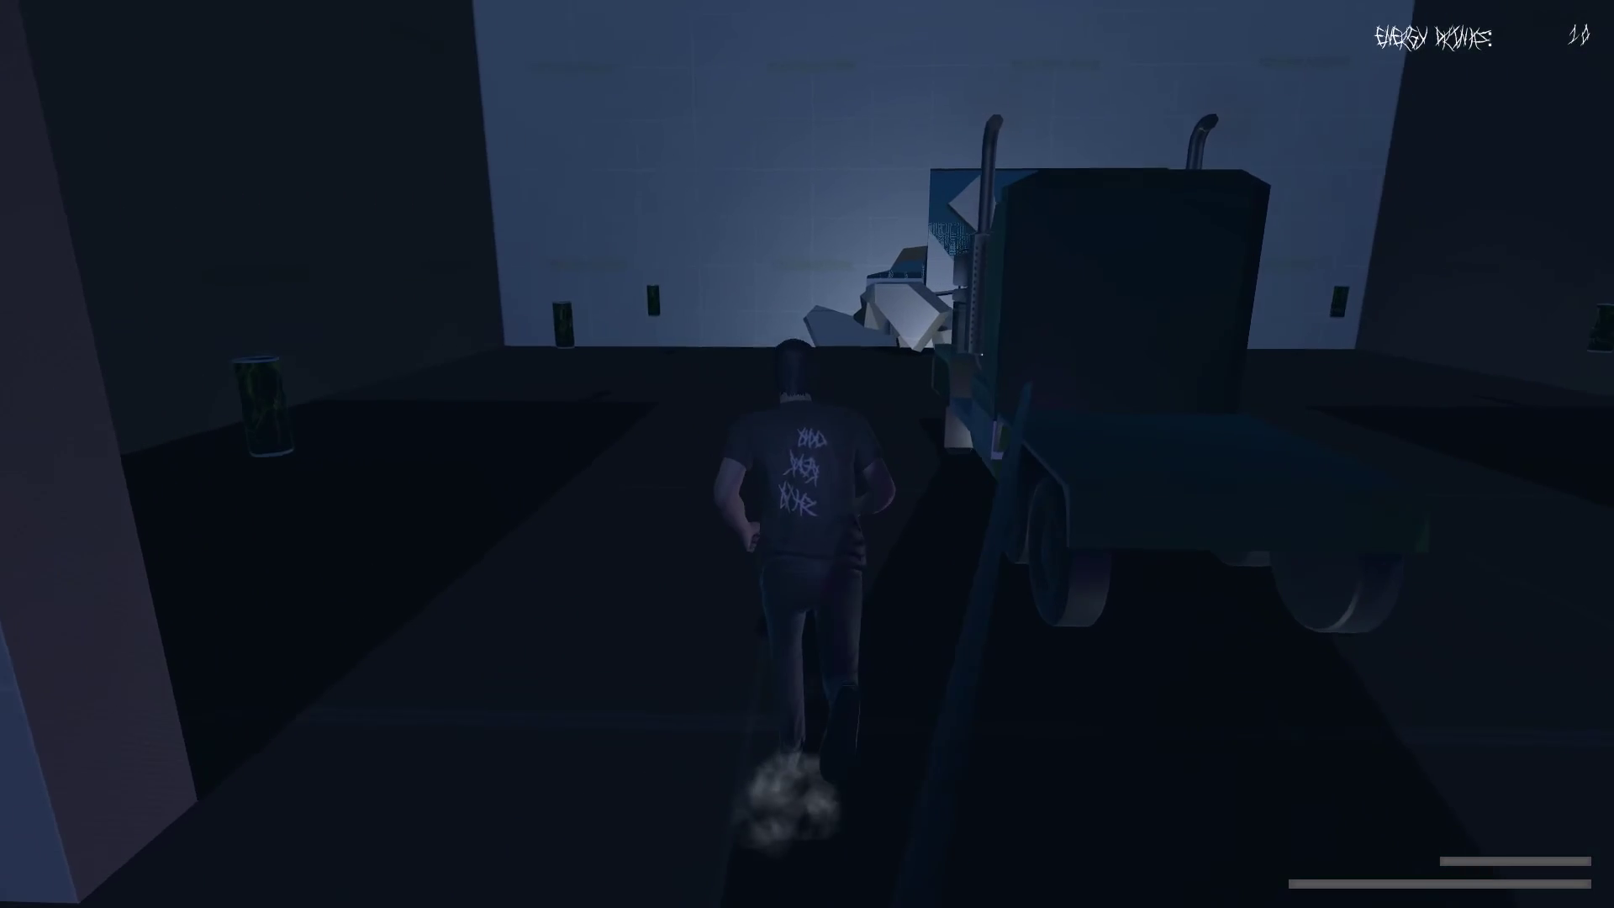
key("w")
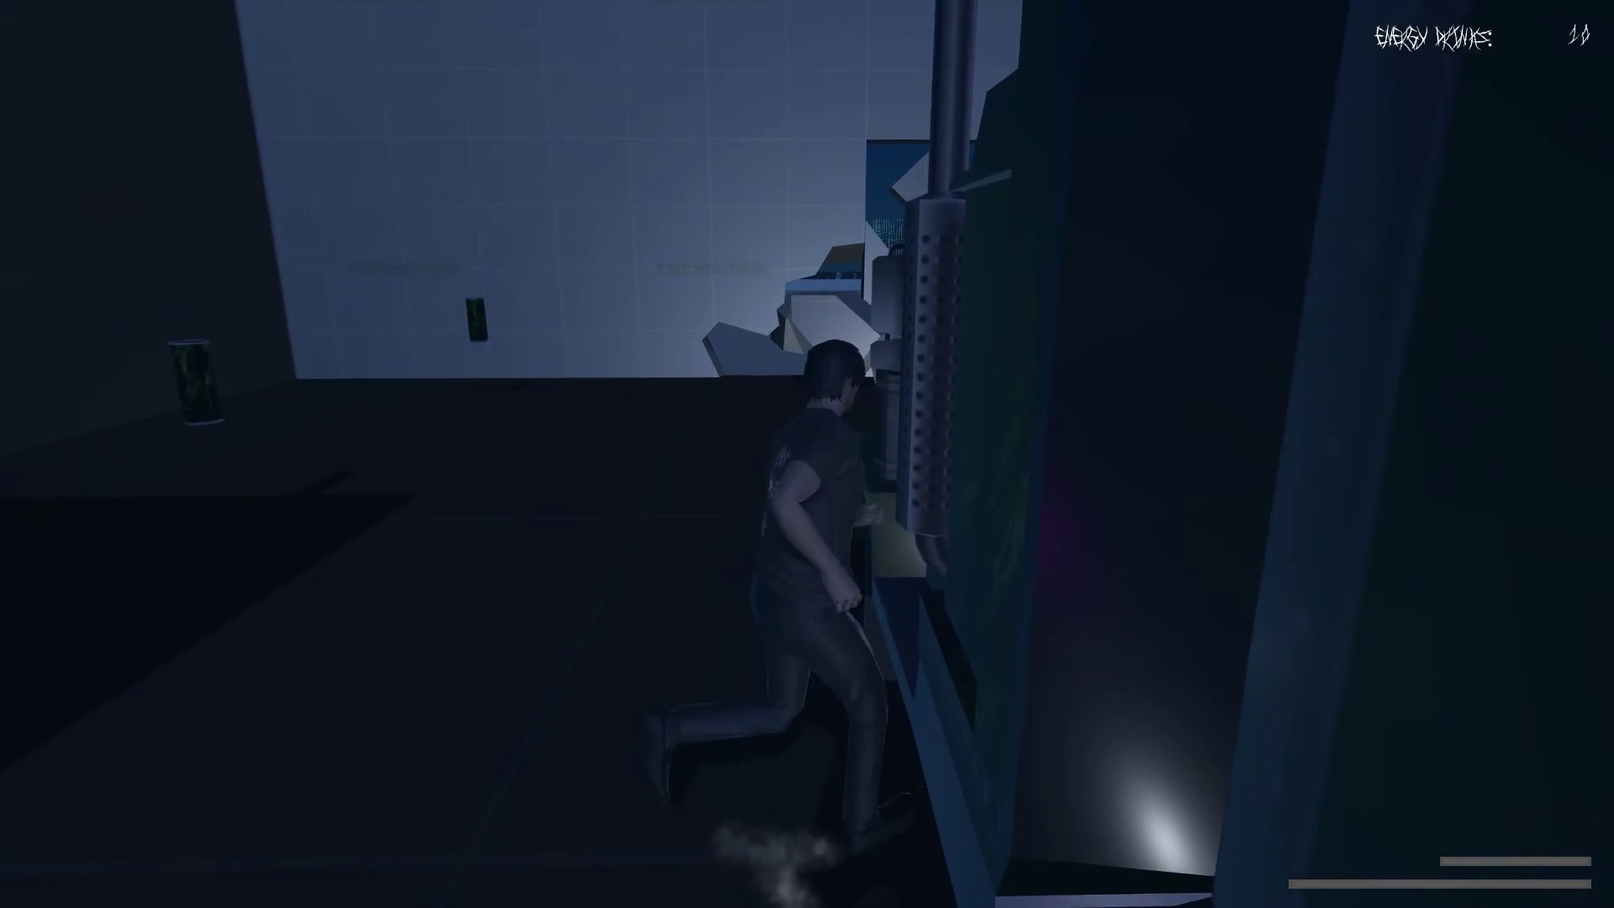
- Run past the green box truck, turn around, and reach its back
key("s")
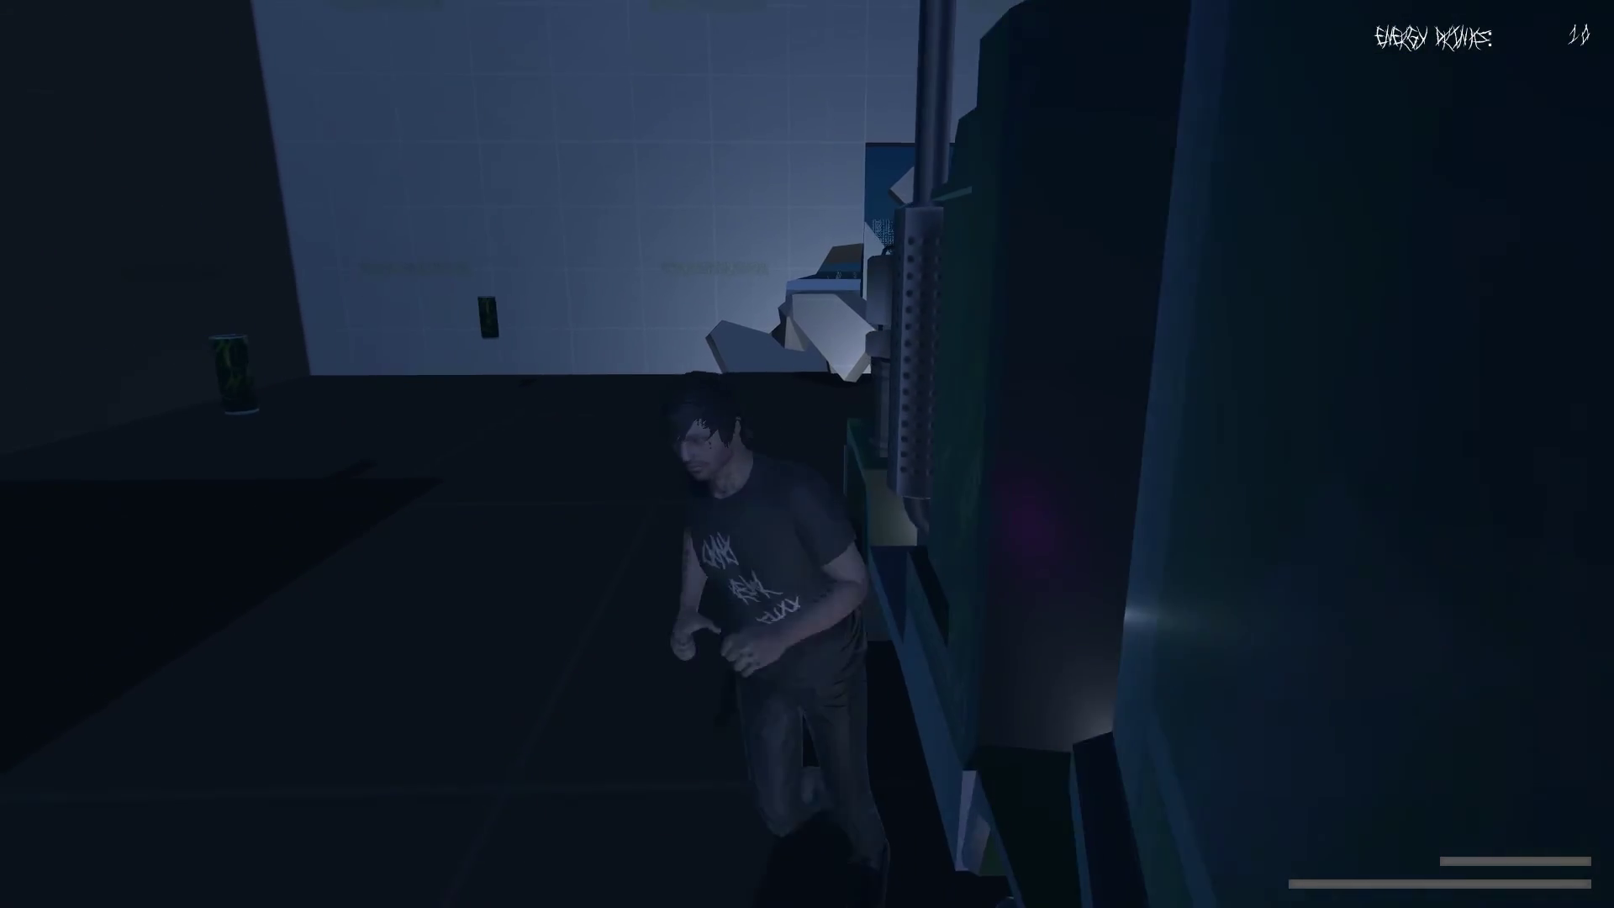
key("w")
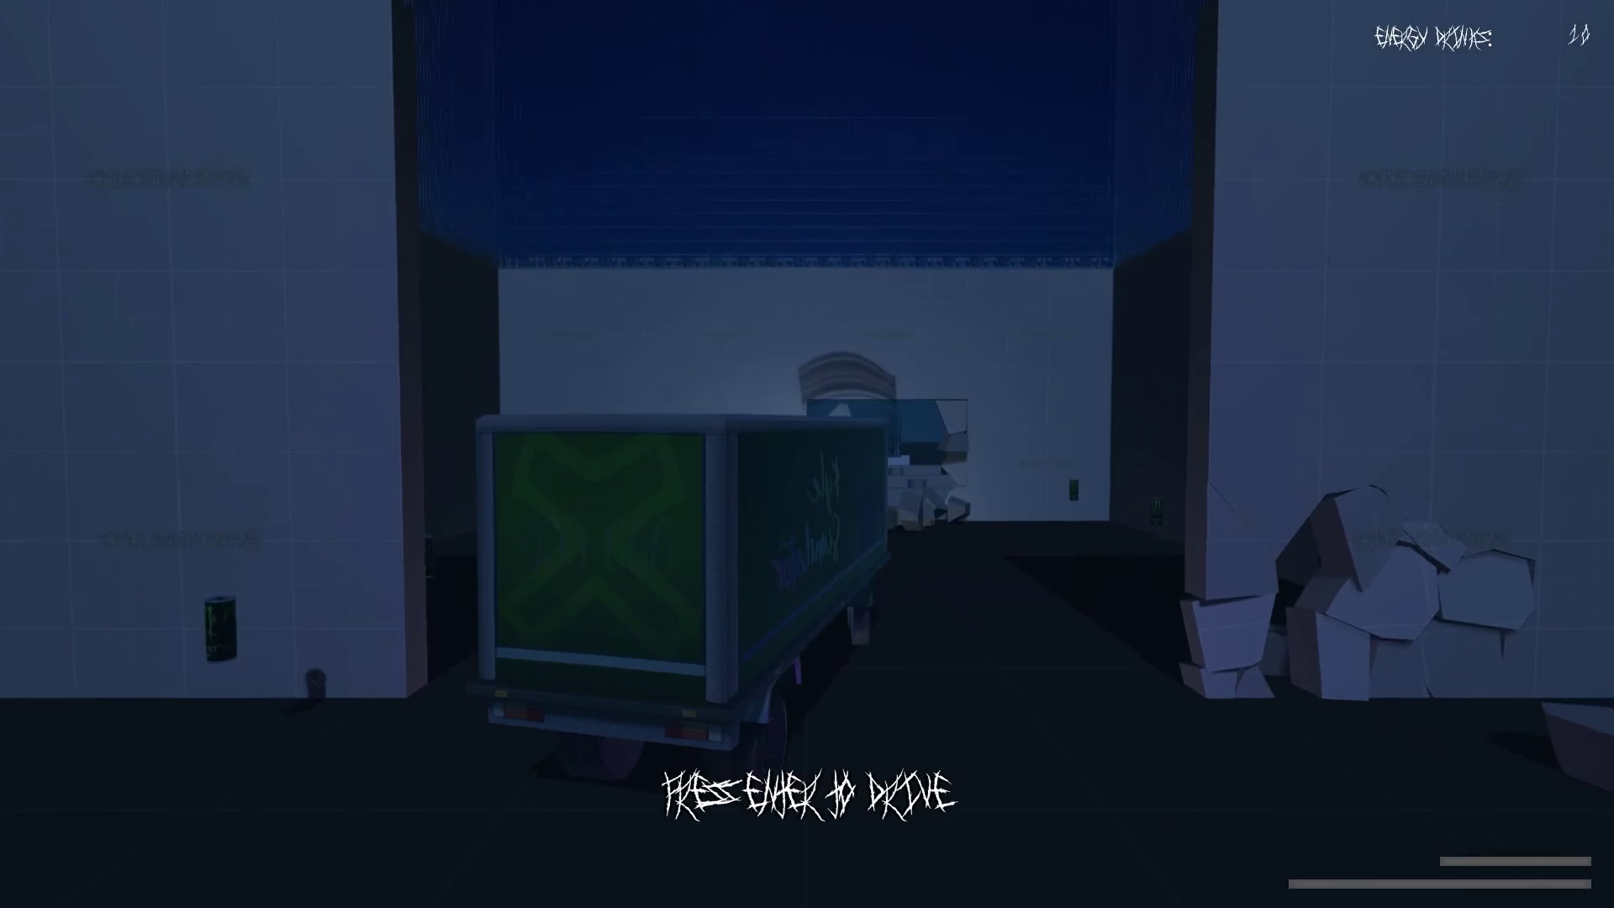
- Drive the truck through the doorway and steer it around the wall corner
key("w")
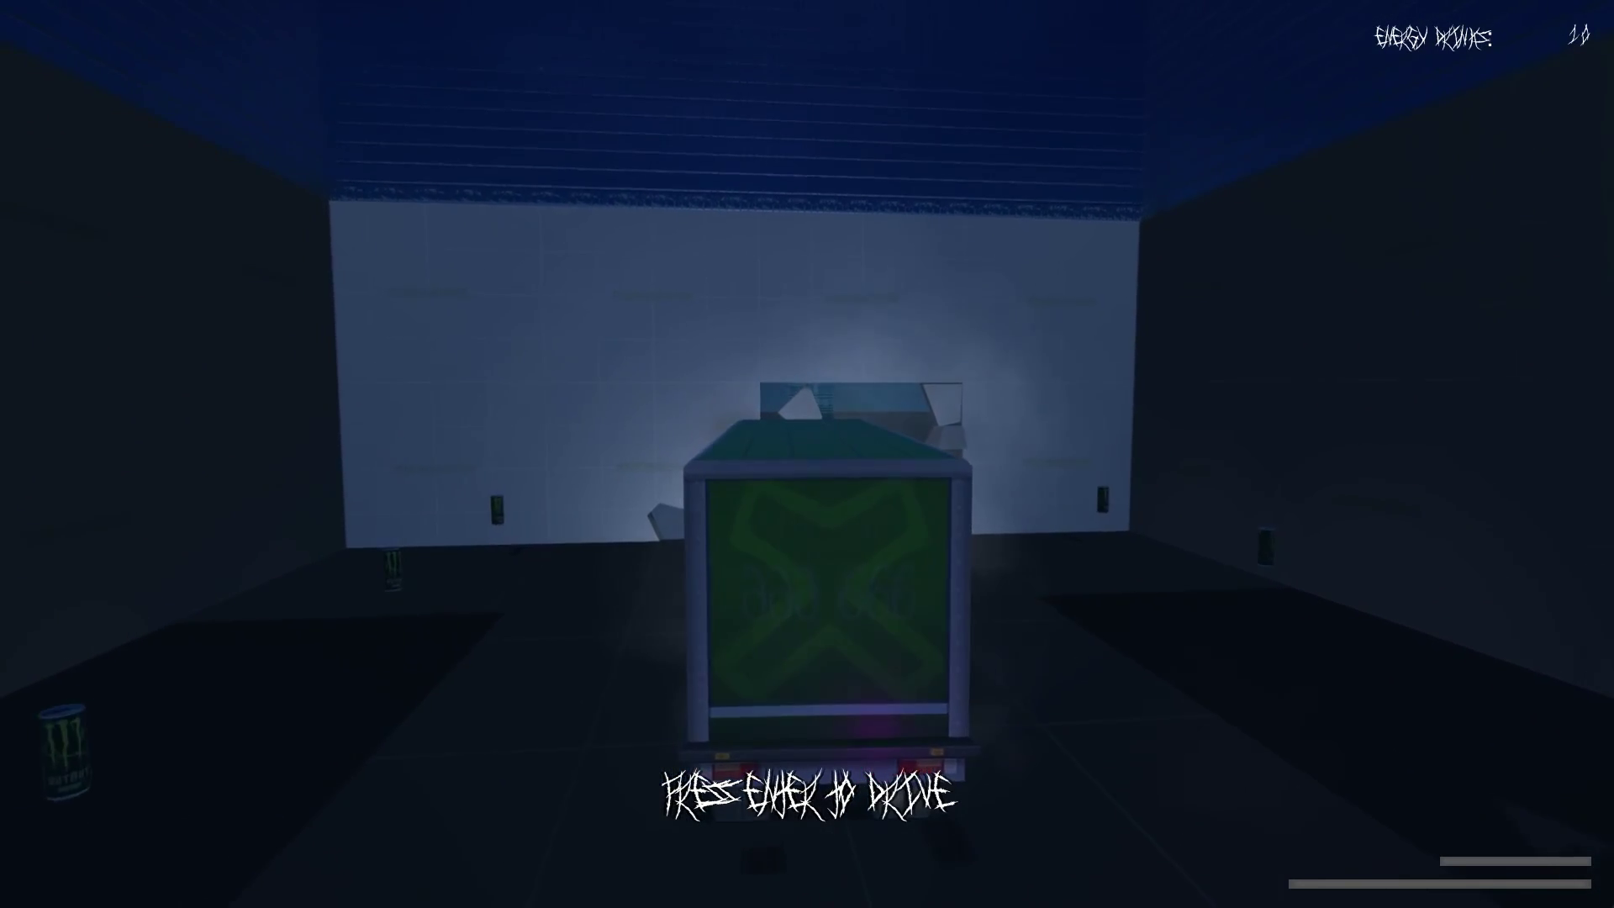
left_click_drag(808, 454, 379, 454)
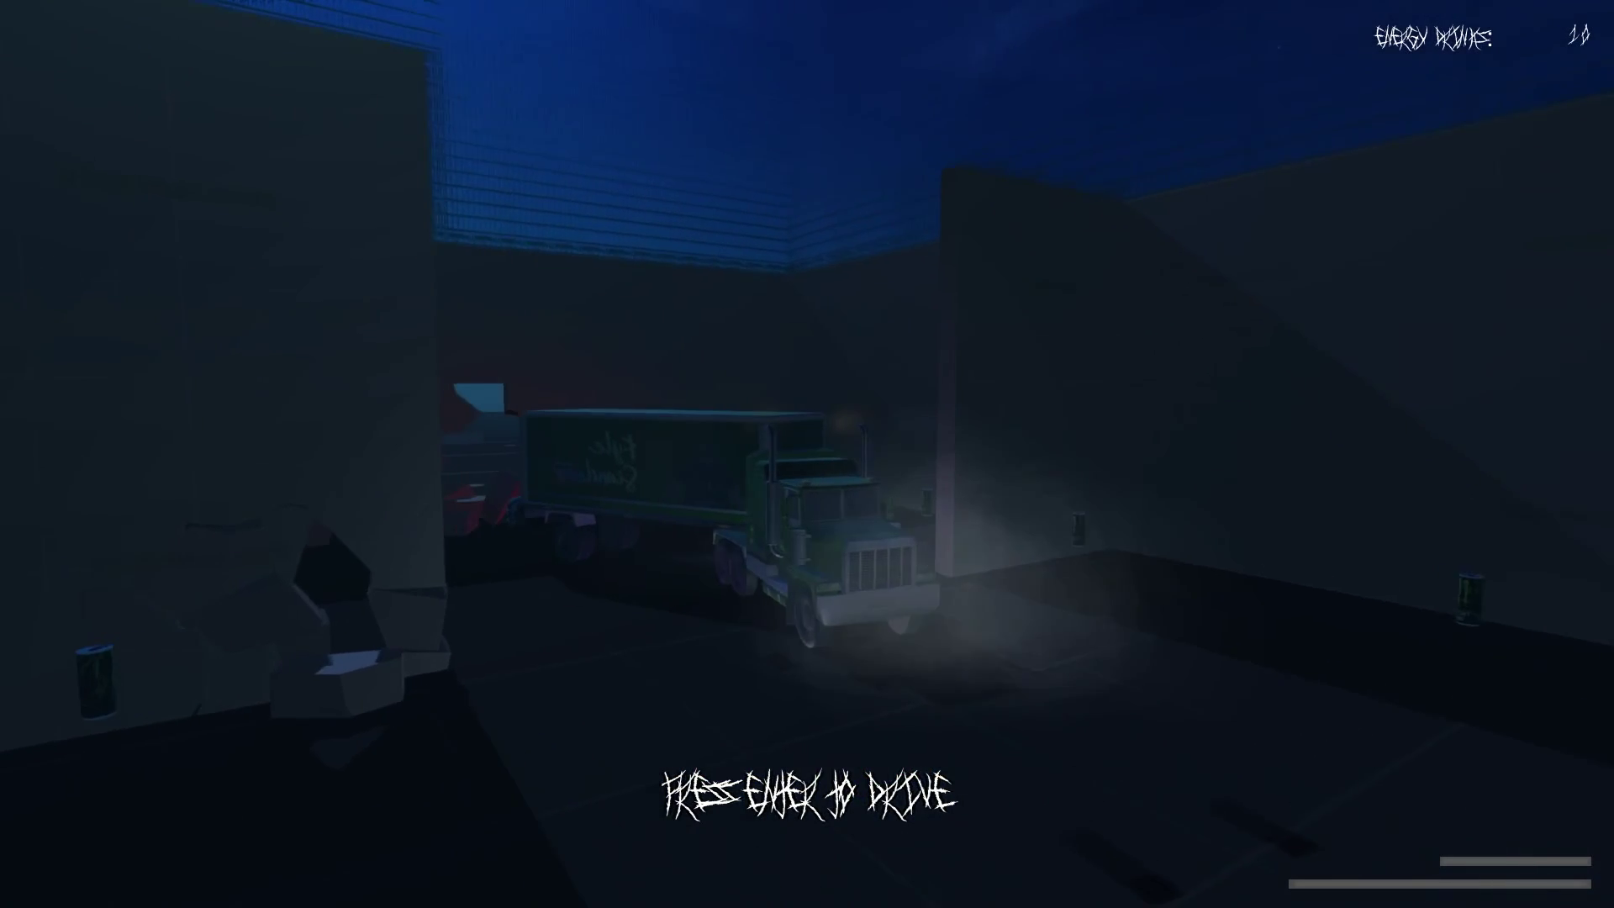
key("a")
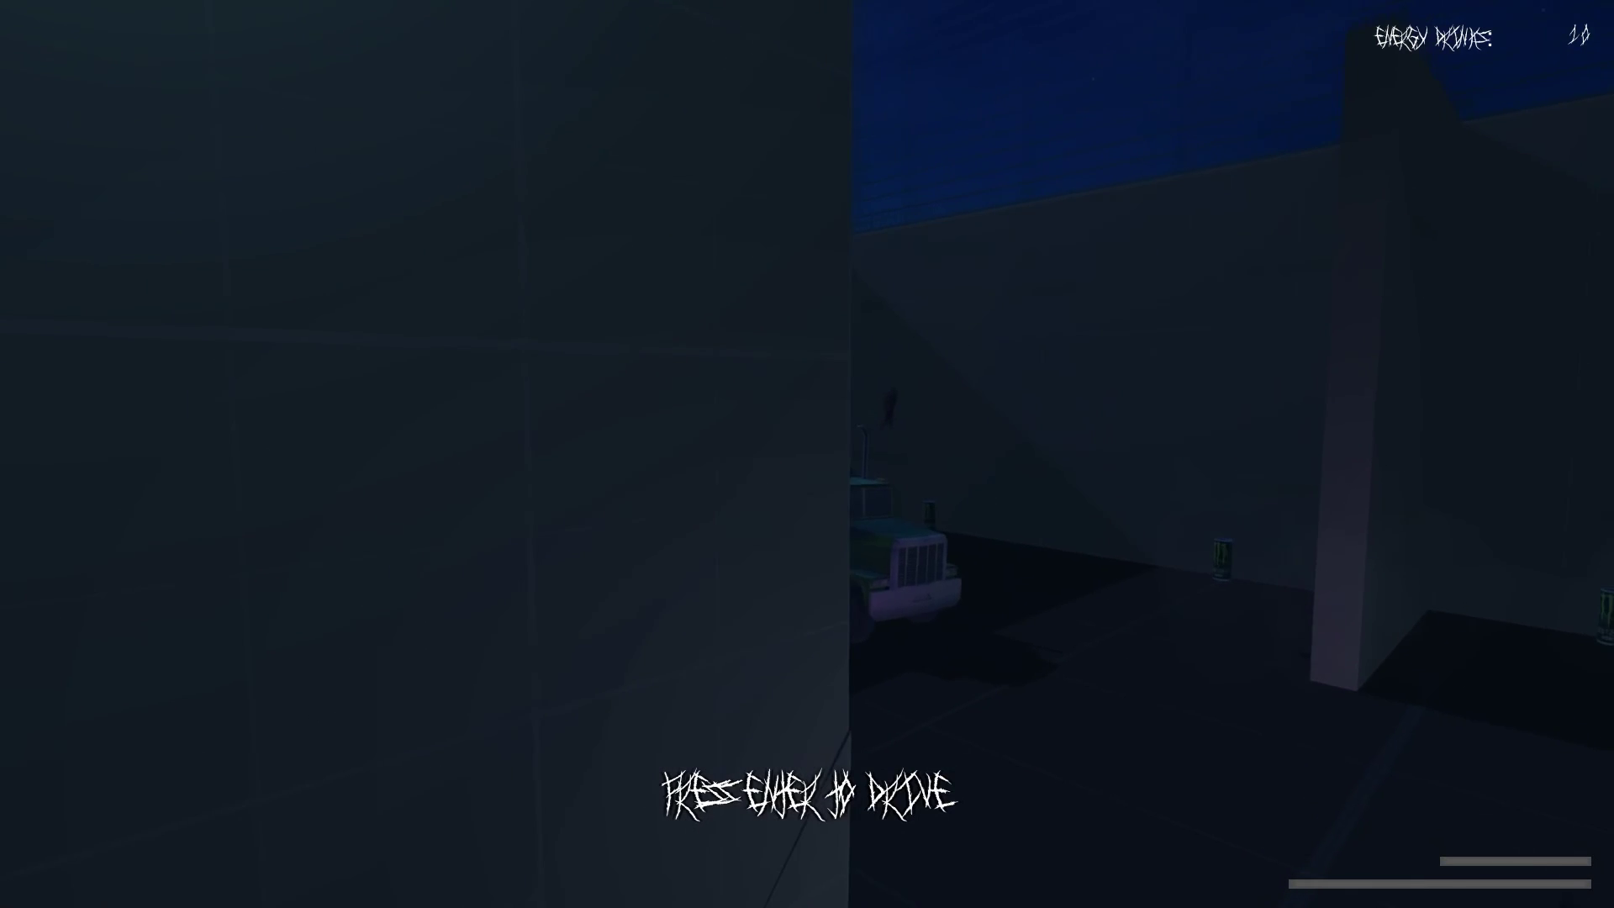
key("w")
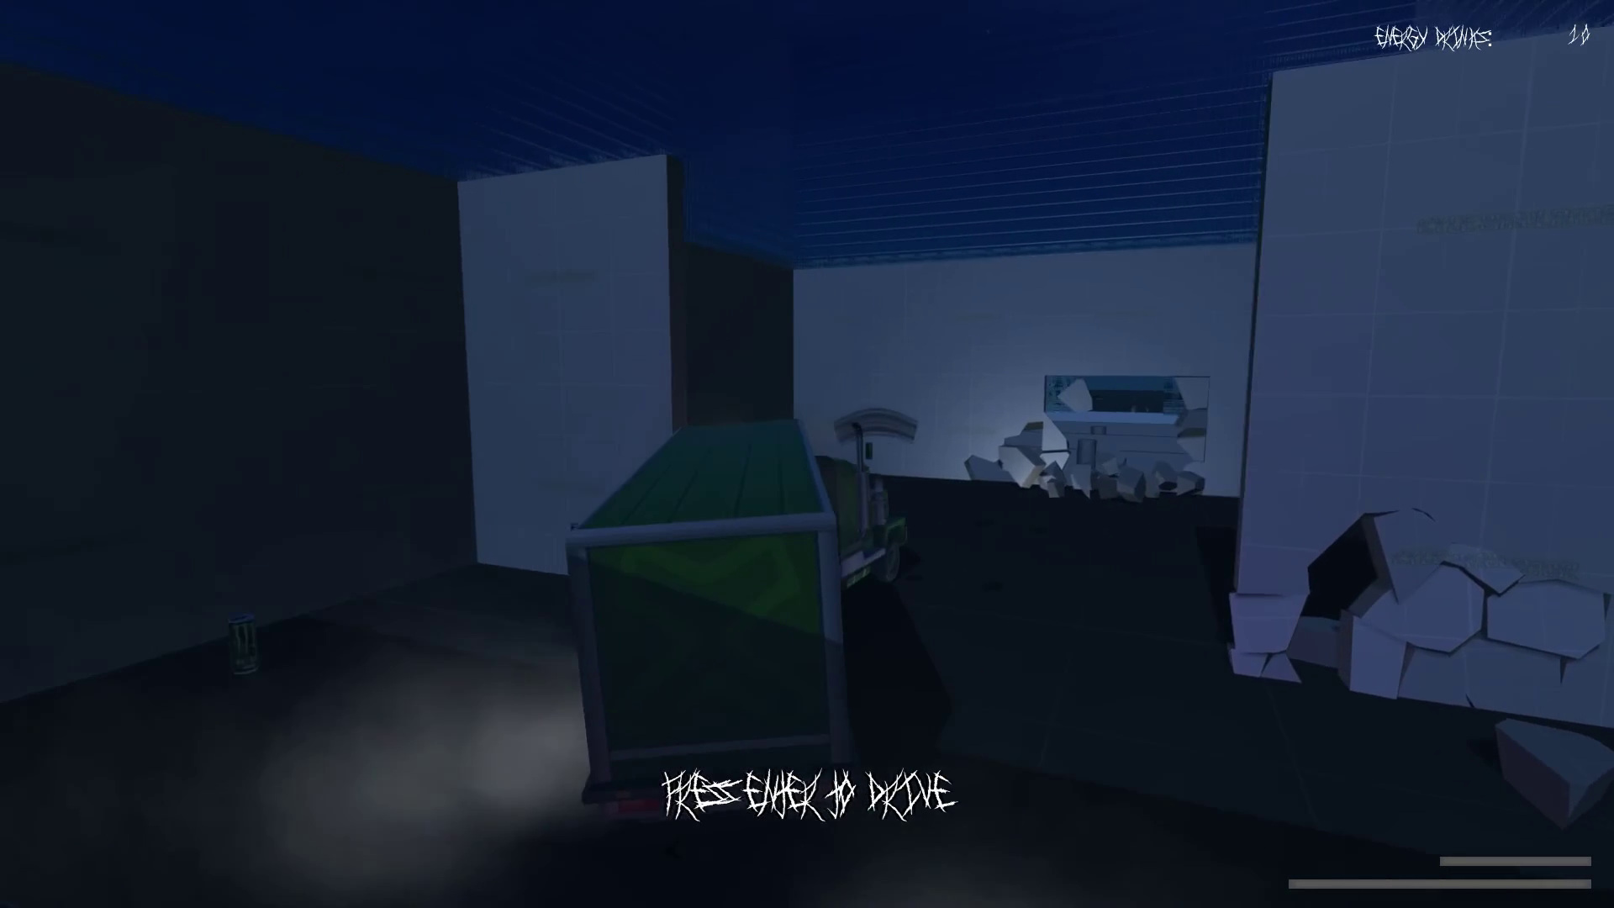